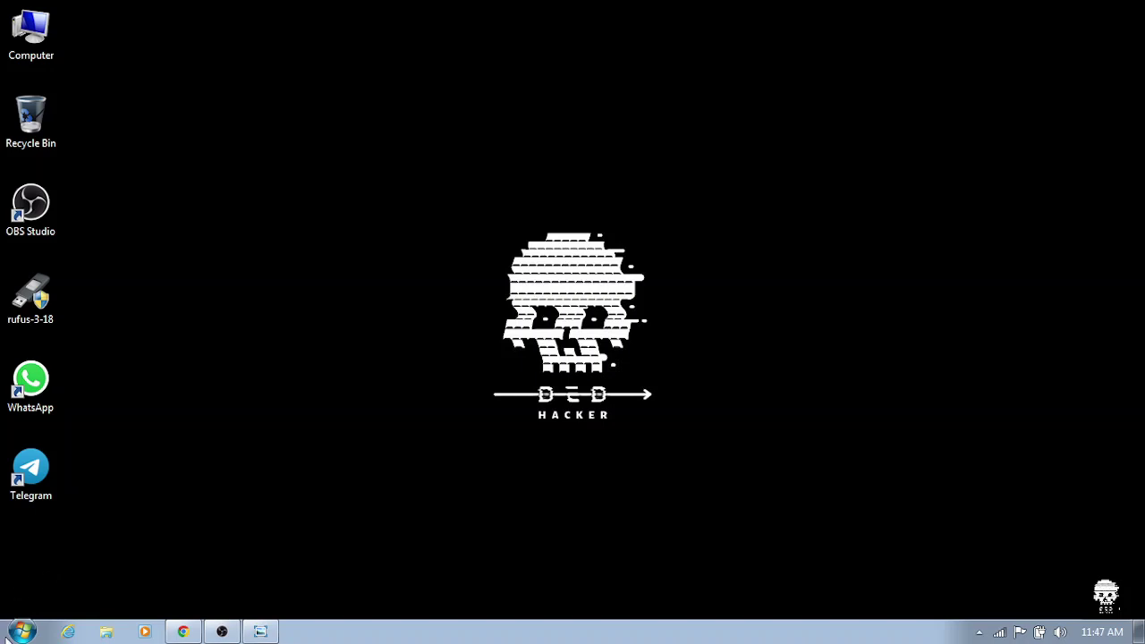
Open Computer Management in a maximized window and show Disk Management.
{"action": "left_click", "coordinate": [7, 637]}
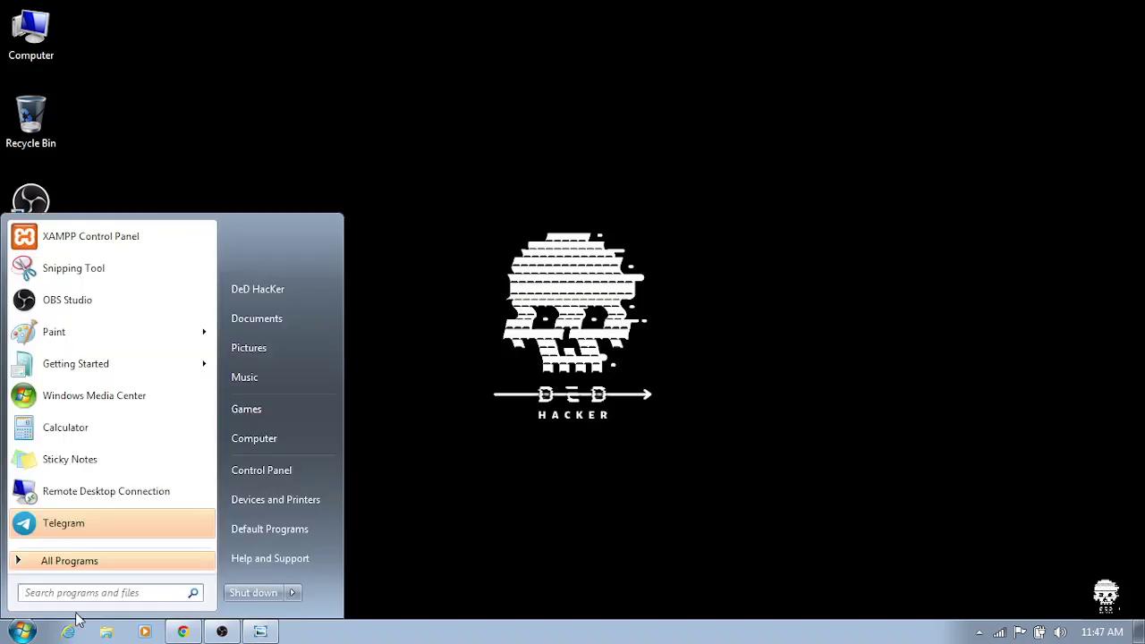
{"action": "type", "text": "comp"}
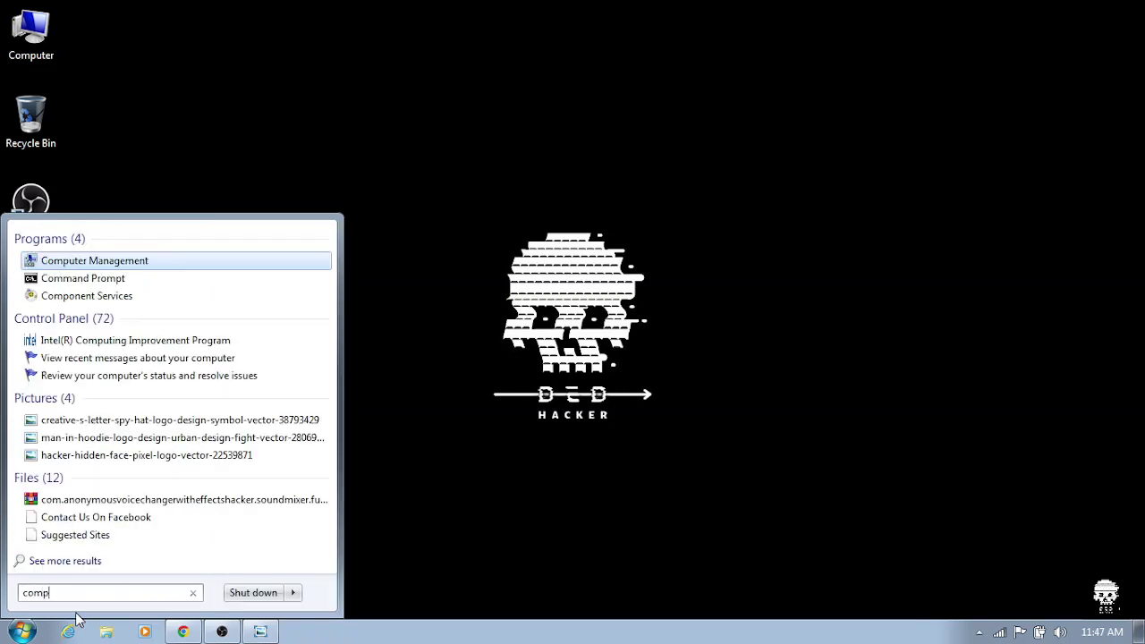
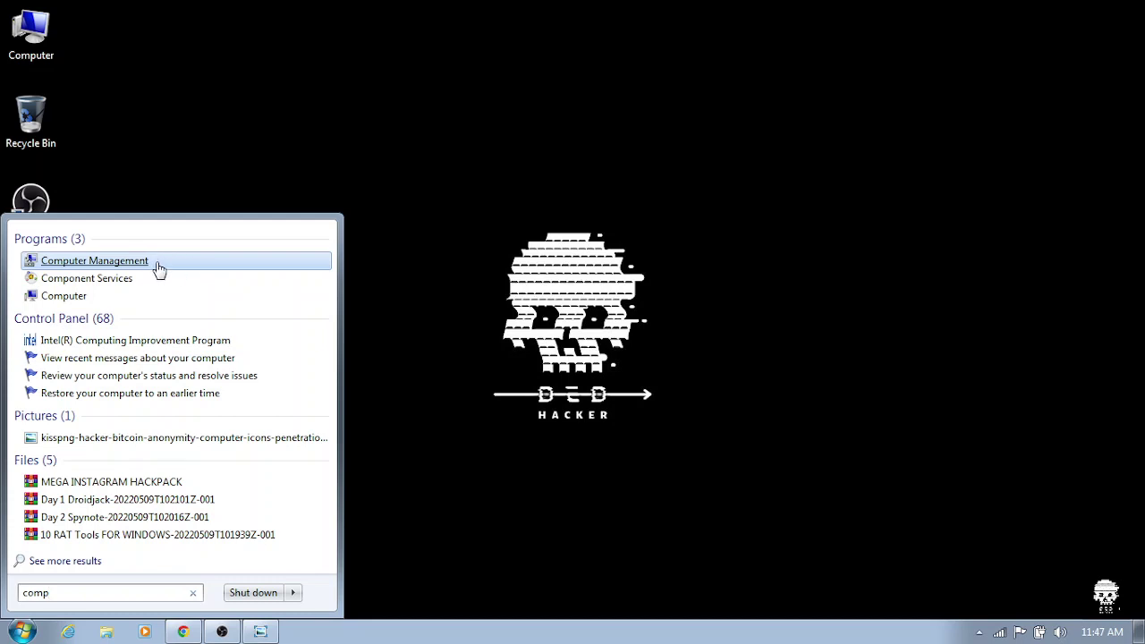
{"action": "left_click", "coordinate": [158, 267]}
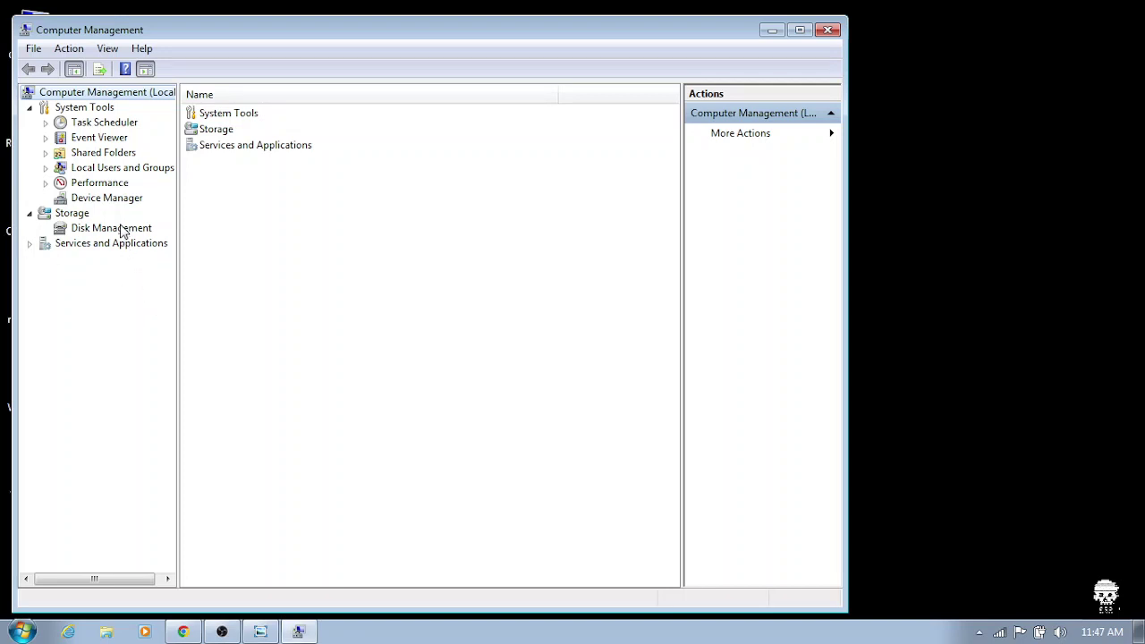
{"action": "double_click", "coordinate": [323, 31]}
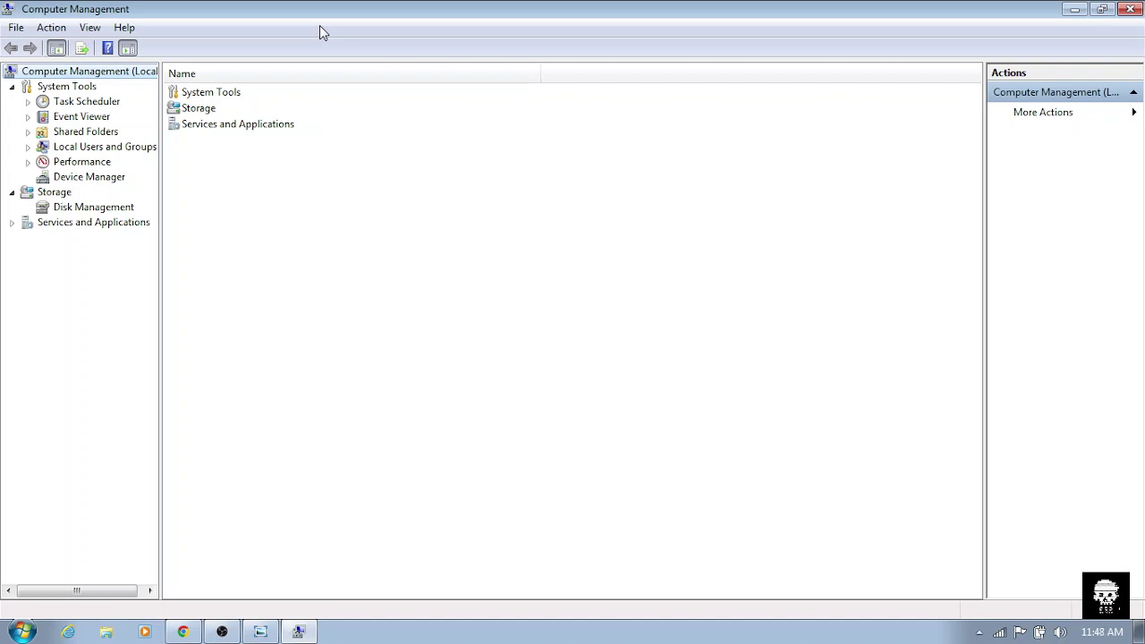
{"action": "left_click", "coordinate": [93, 207]}
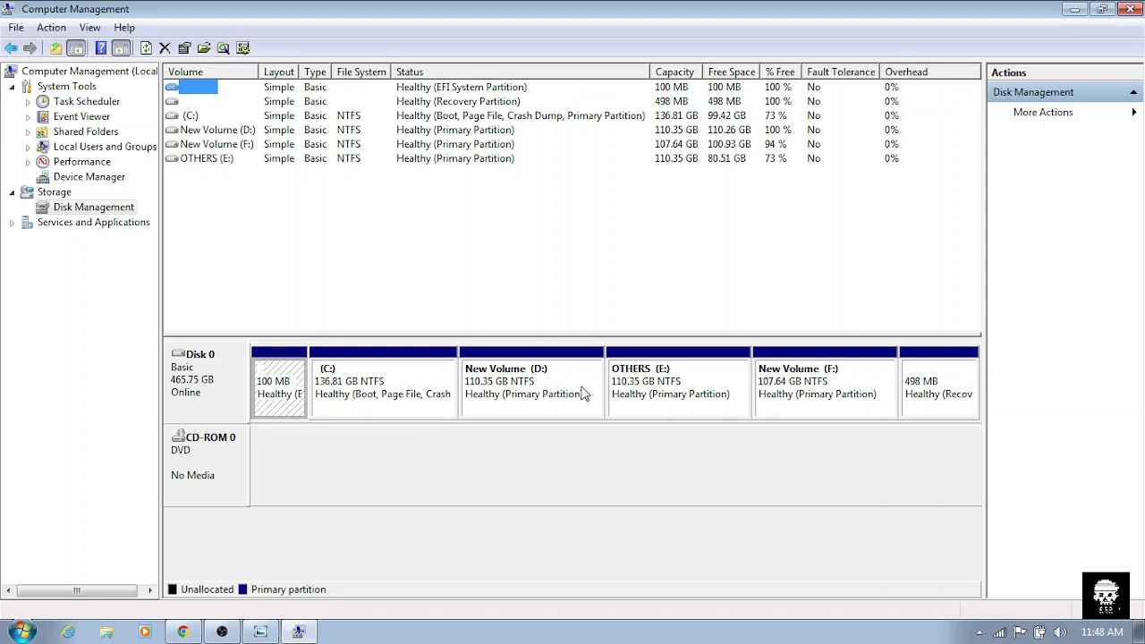
Delete the New Volume (D:) partition on Disk 0, confirming the data erasure.
{"action": "left_click", "coordinate": [539, 403]}
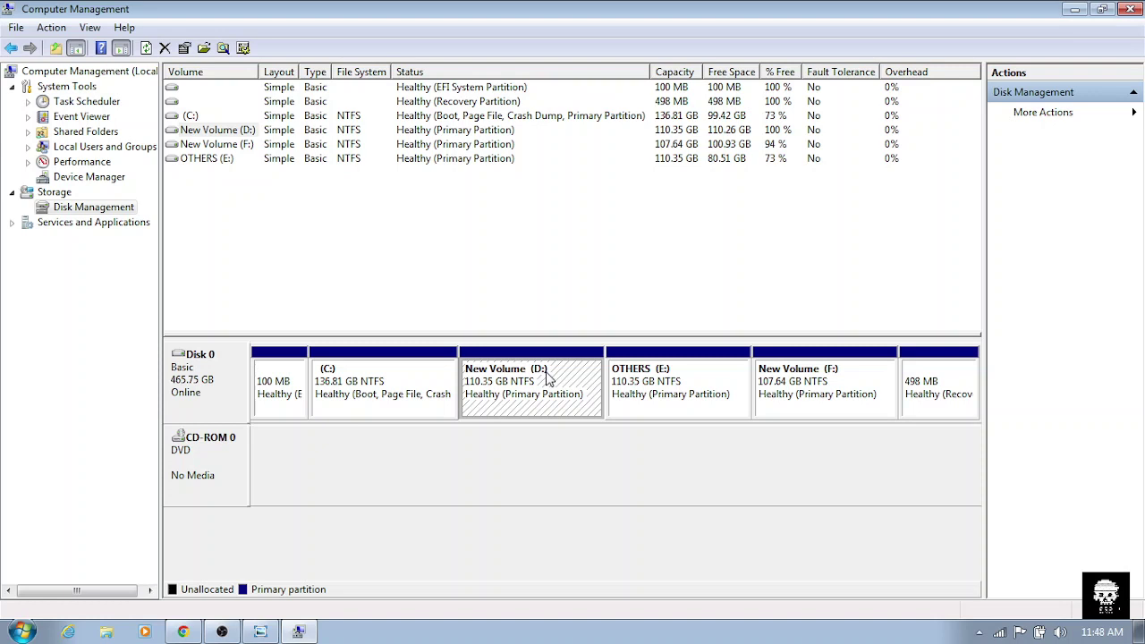
{"action": "right_click", "coordinate": [501, 400]}
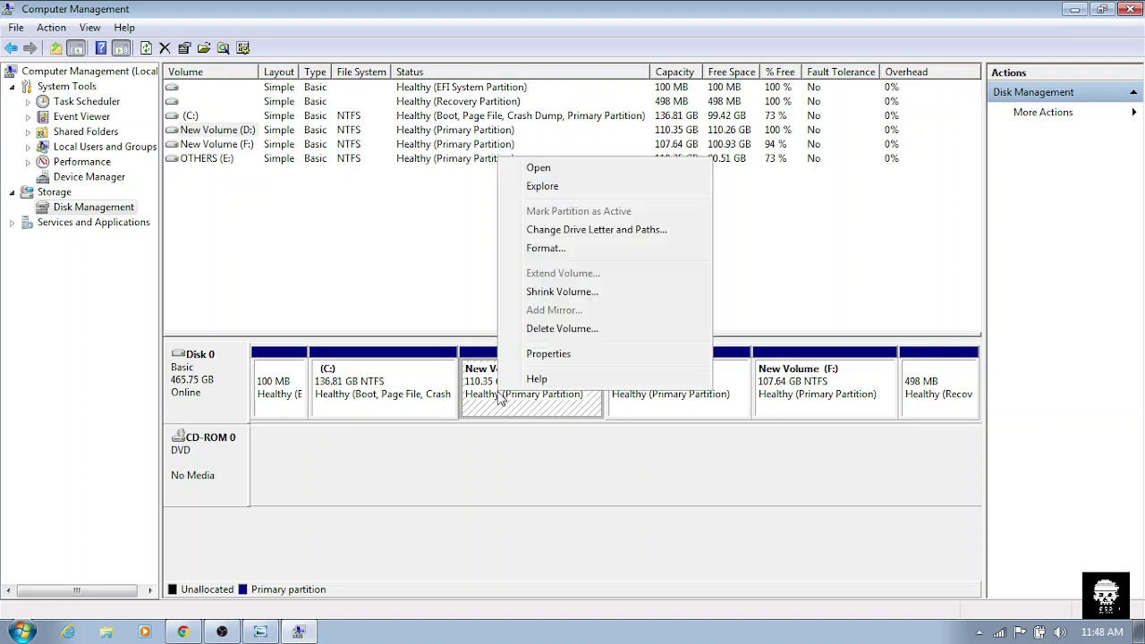
{"action": "left_click", "coordinate": [563, 329]}
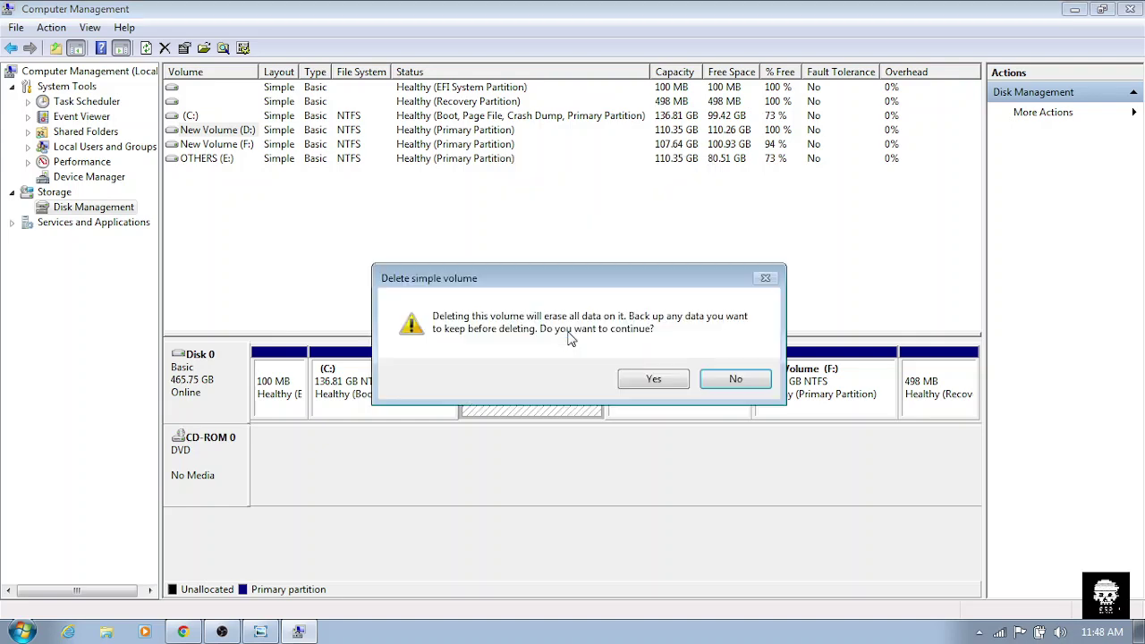
{"action": "left_click", "coordinate": [654, 381]}
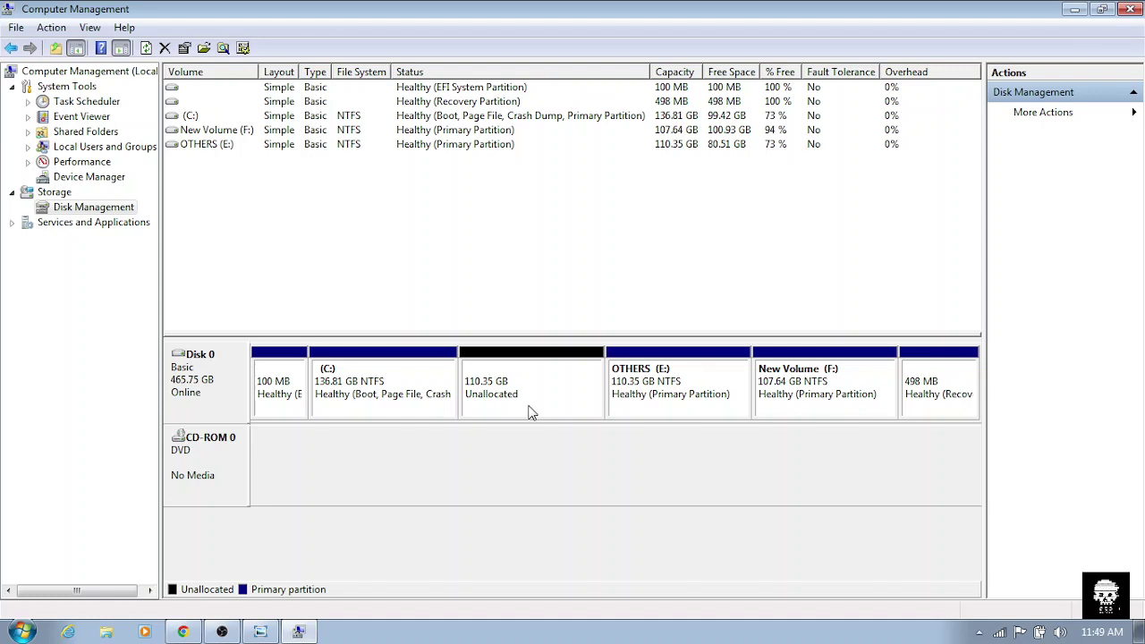
Check the list of hard disk drives in the Computer window, then return to Computer Management.
{"action": "left_click", "coordinate": [1075, 9]}
{"action": "double_click", "coordinate": [30, 31]}
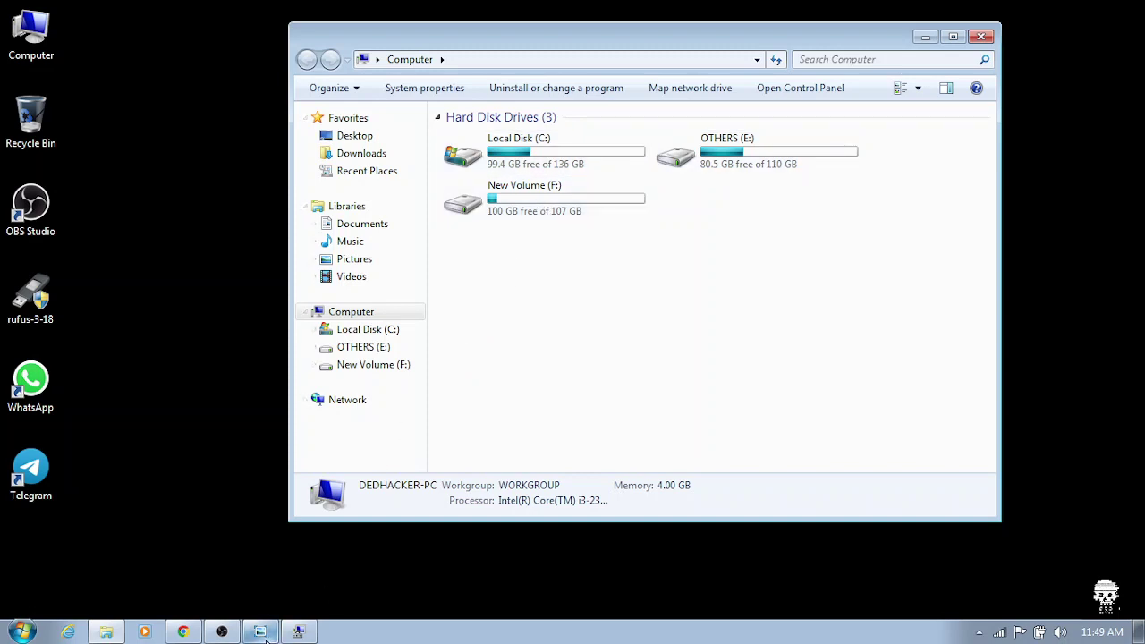
{"action": "left_click", "coordinate": [299, 633]}
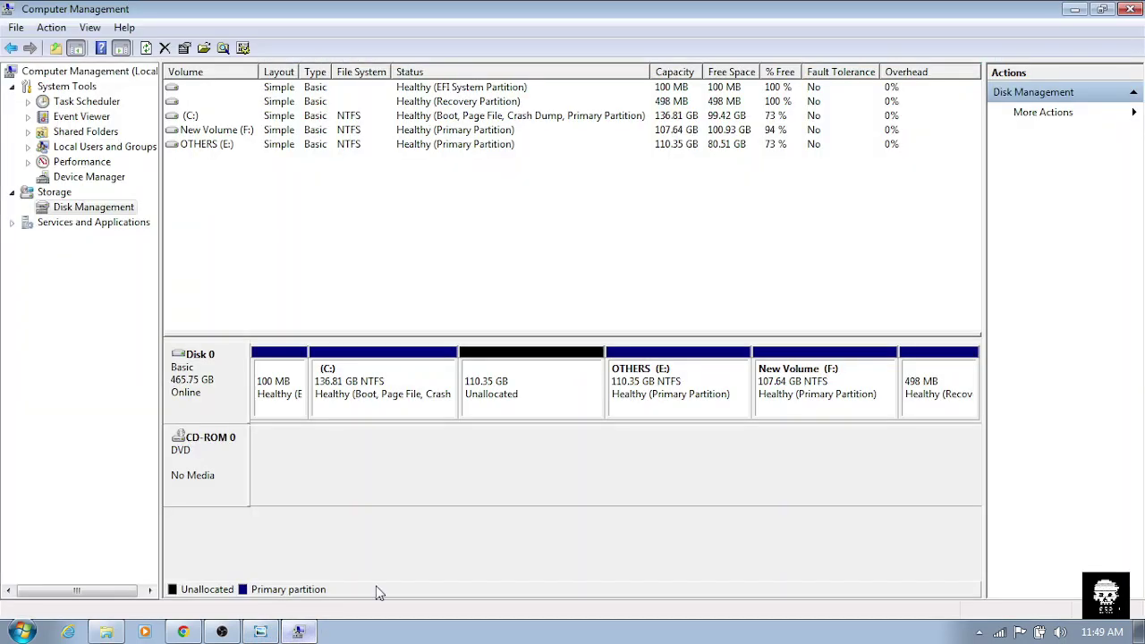
Start a new simple volume in the unallocated space on Disk 0 and set its size to 20000 MB.
{"action": "left_click", "coordinate": [552, 377]}
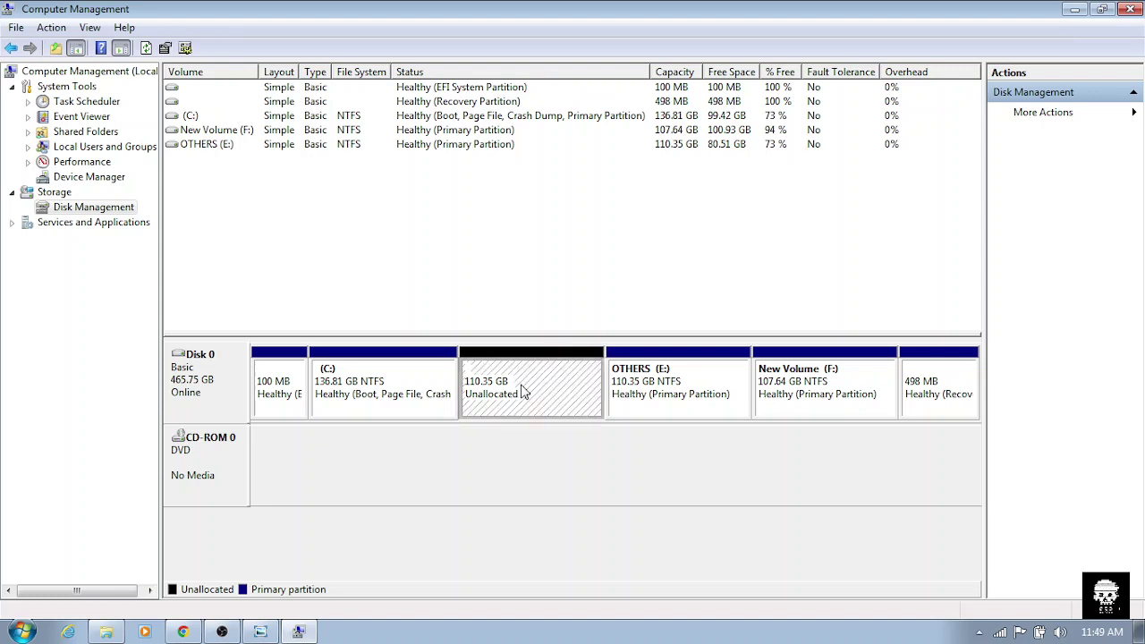
{"action": "right_click", "coordinate": [523, 392]}
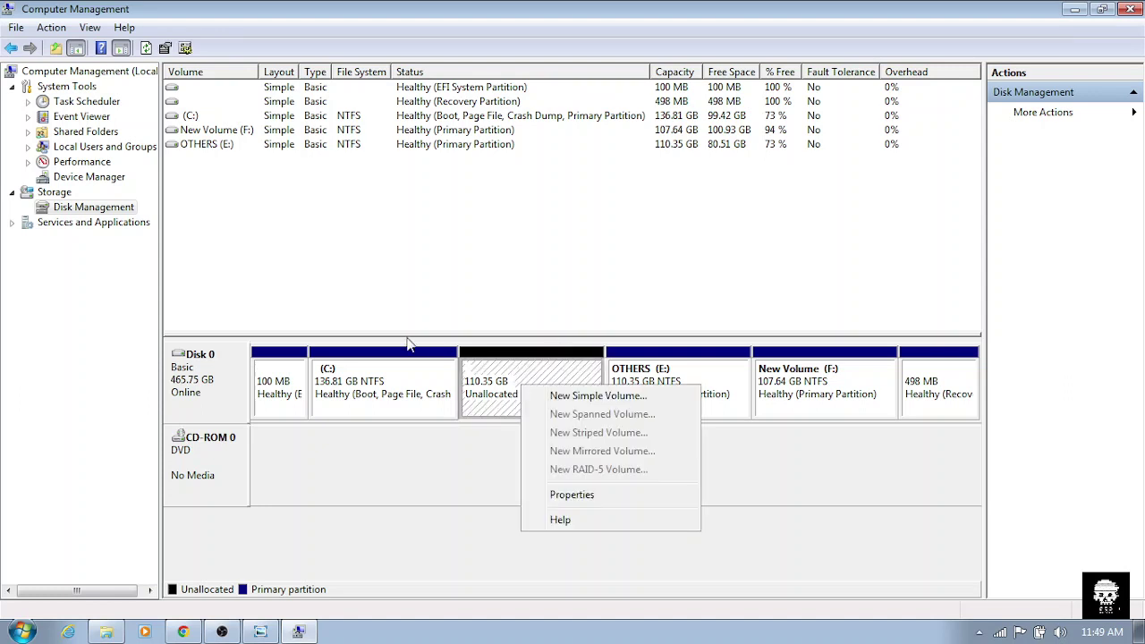
{"action": "left_click", "coordinate": [583, 397]}
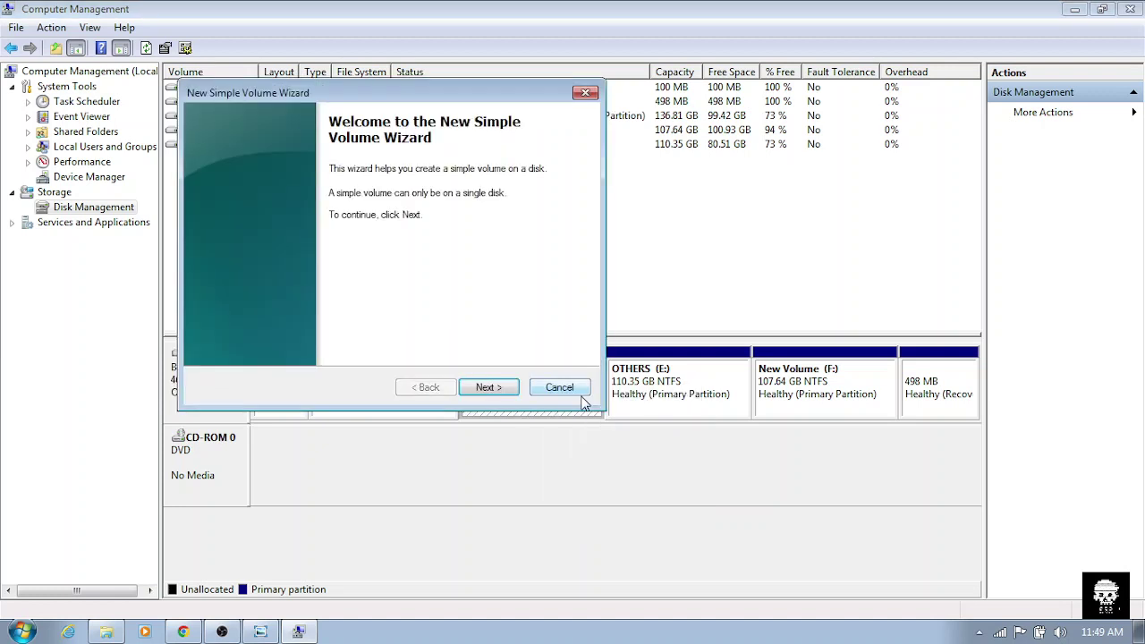
{"action": "left_click", "coordinate": [499, 388]}
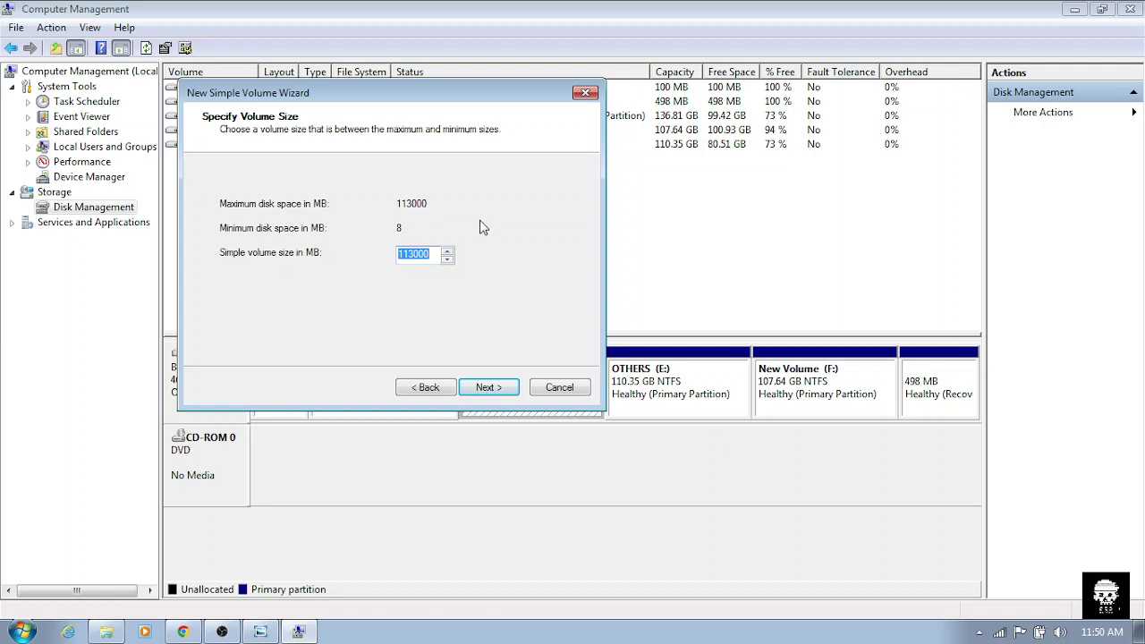
{"action": "left_click", "coordinate": [435, 256]}
{"action": "key", "text": "BackSpace"}
{"action": "key", "text": "BackSpace"}
{"action": "key", "text": "BackSpace"}
{"action": "key", "text": "BackSpace"}
{"action": "key", "text": "BackSpace"}
{"action": "key", "text": "BackSpace"}
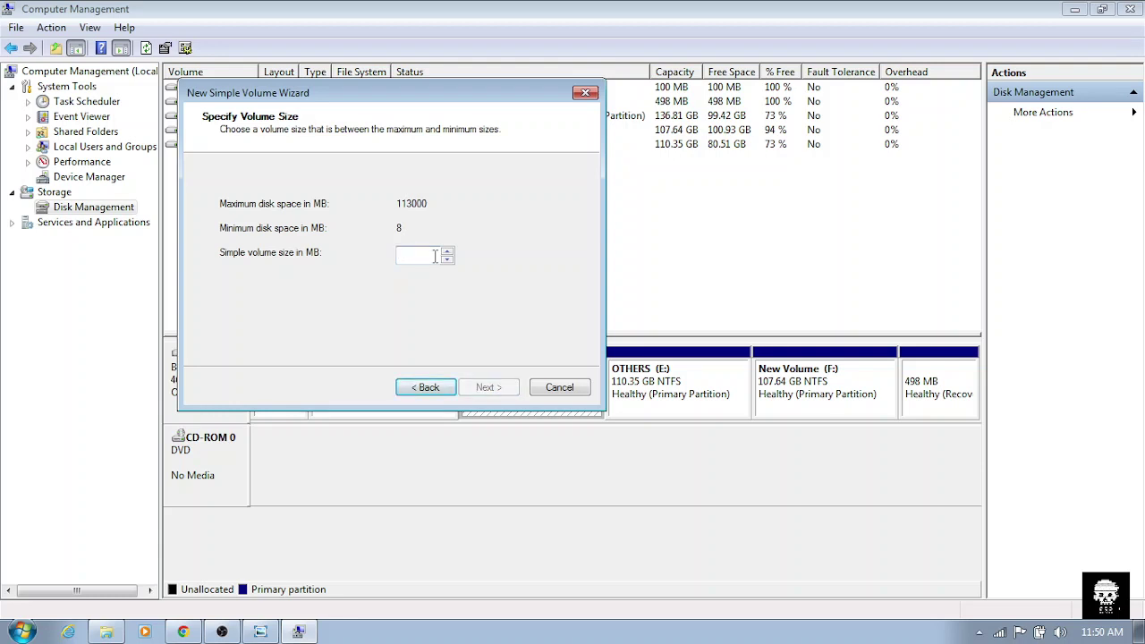
{"action": "type", "text": "20"}
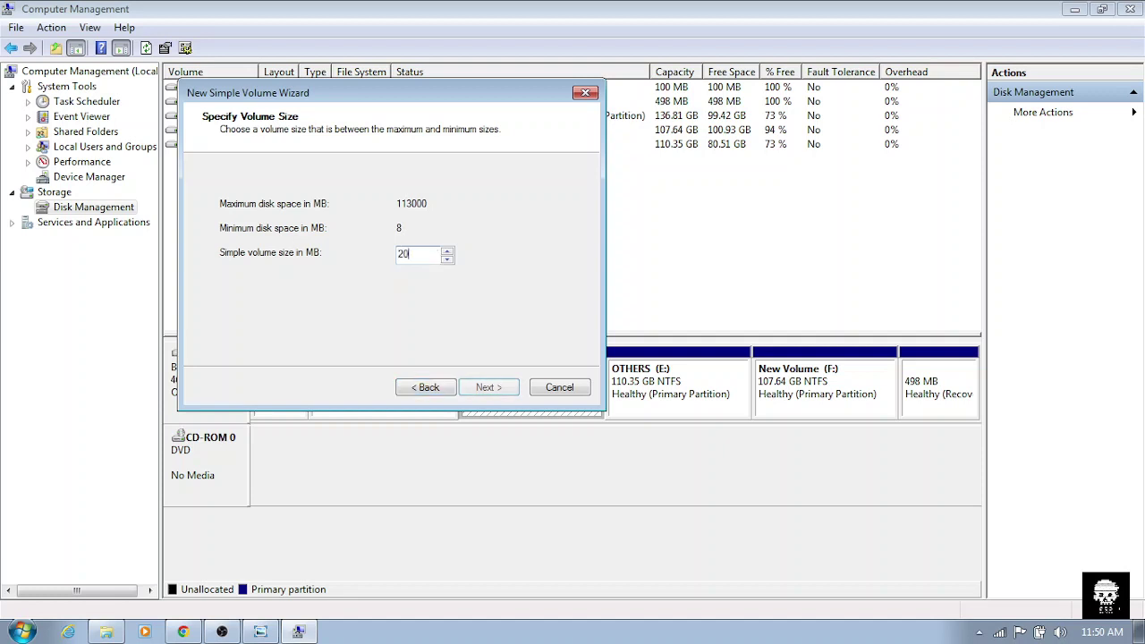
{"action": "type", "text": "000"}
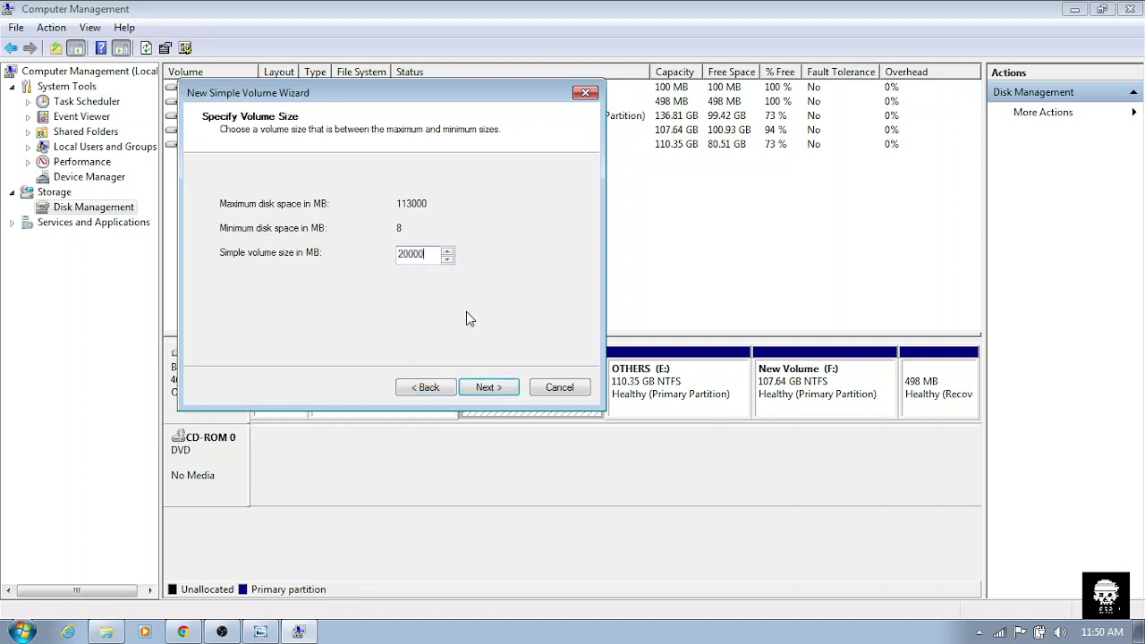
{"action": "left_click", "coordinate": [505, 393]}
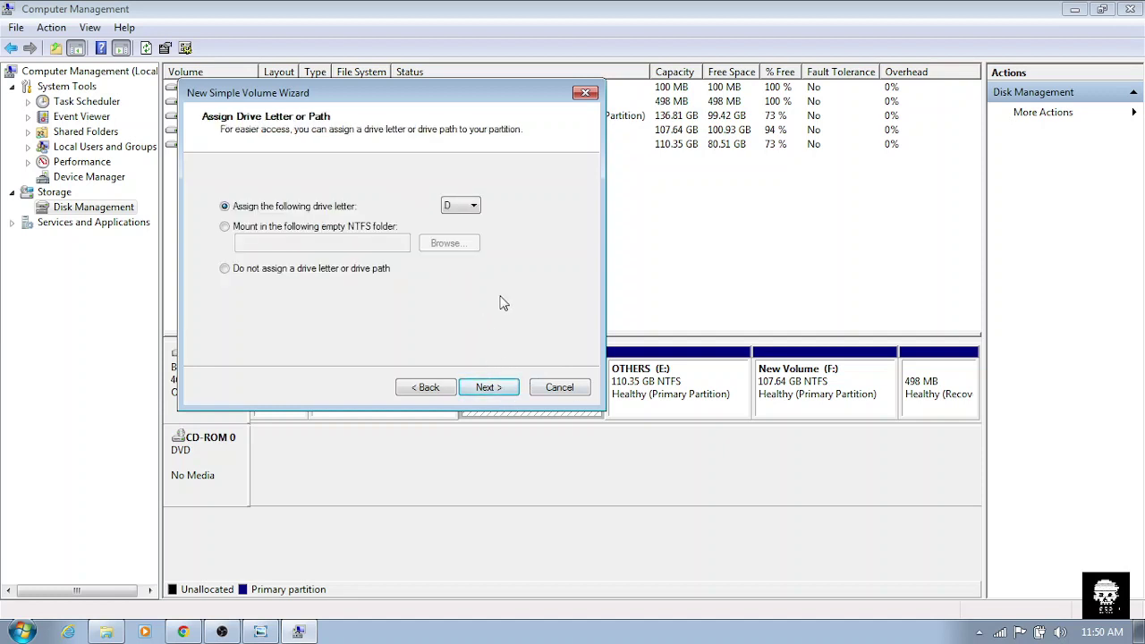
Accept drive letter D, label the NTFS volume "courses" with quick format enabled, and finish creating it.
{"action": "left_click", "coordinate": [482, 389]}
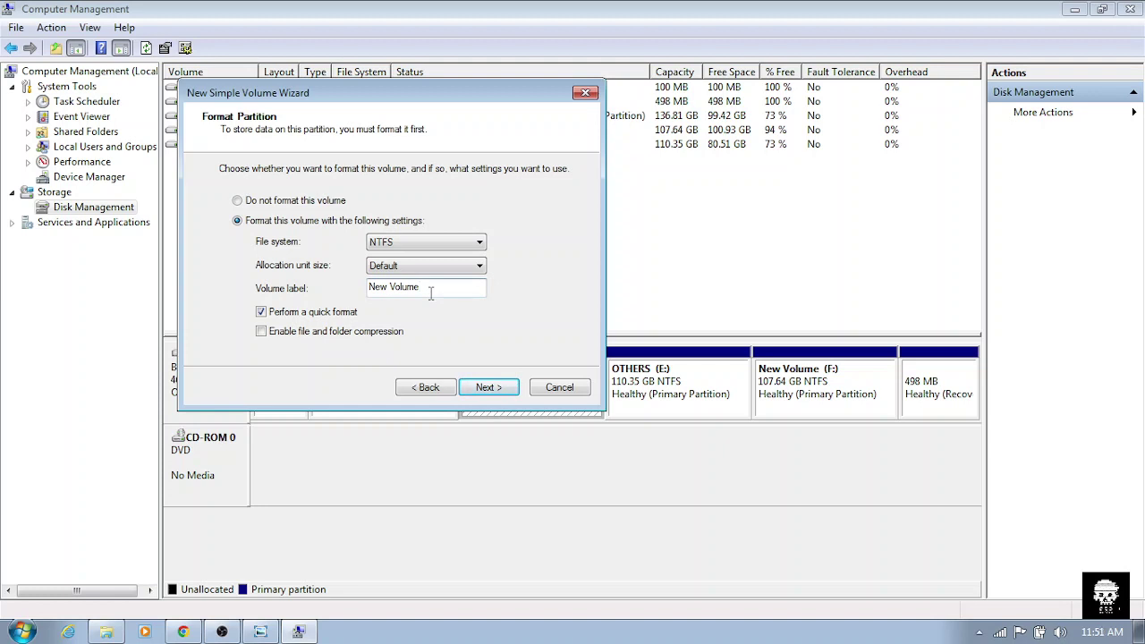
{"action": "key", "text": "BackSpace"}
{"action": "key", "text": "BackSpace"}
{"action": "key", "text": "BackSpace"}
{"action": "key", "text": "BackSpace"}
{"action": "key", "text": "BackSpace"}
{"action": "key", "text": "BackSpace"}
{"action": "key", "text": "BackSpace"}
{"action": "key", "text": "BackSpace"}
{"action": "key", "text": "BackSpace"}
{"action": "key", "text": "BackSpace"}
{"action": "type", "text": "my y"}
{"action": "key", "text": "BackSpace"}
{"action": "type", "text": "courses"}
{"action": "left_click", "coordinate": [493, 388]}
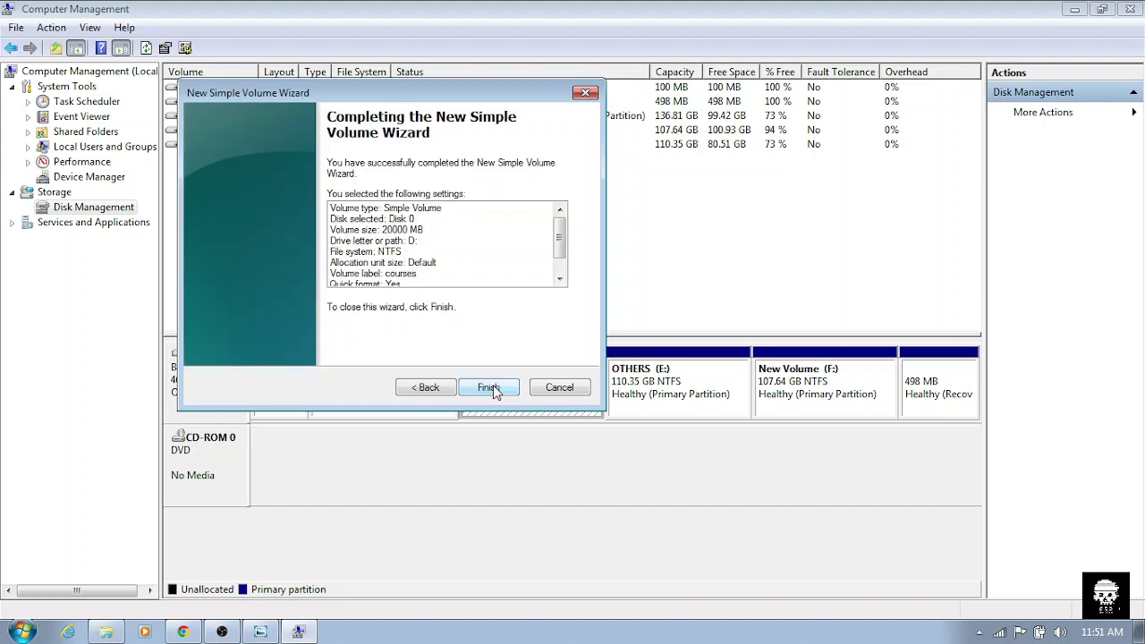
{"action": "left_click", "coordinate": [488, 388]}
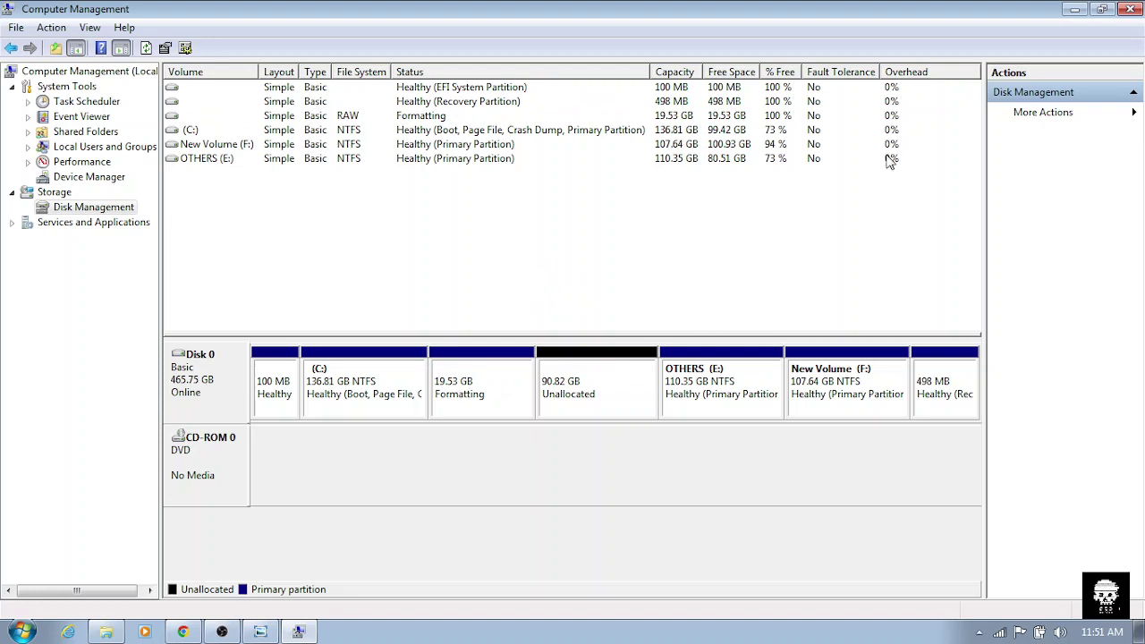
Dismiss the AutoPlay window, check the drives in the Computer window, and return to Computer Management.
{"action": "left_click", "coordinate": [1073, 9]}
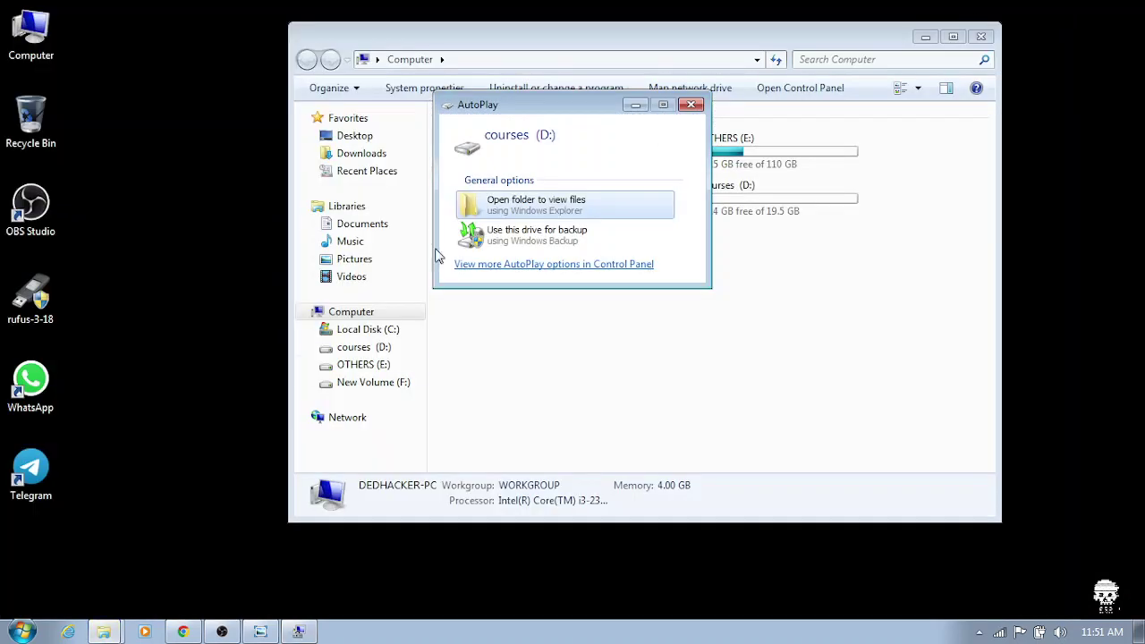
{"action": "left_click", "coordinate": [689, 105]}
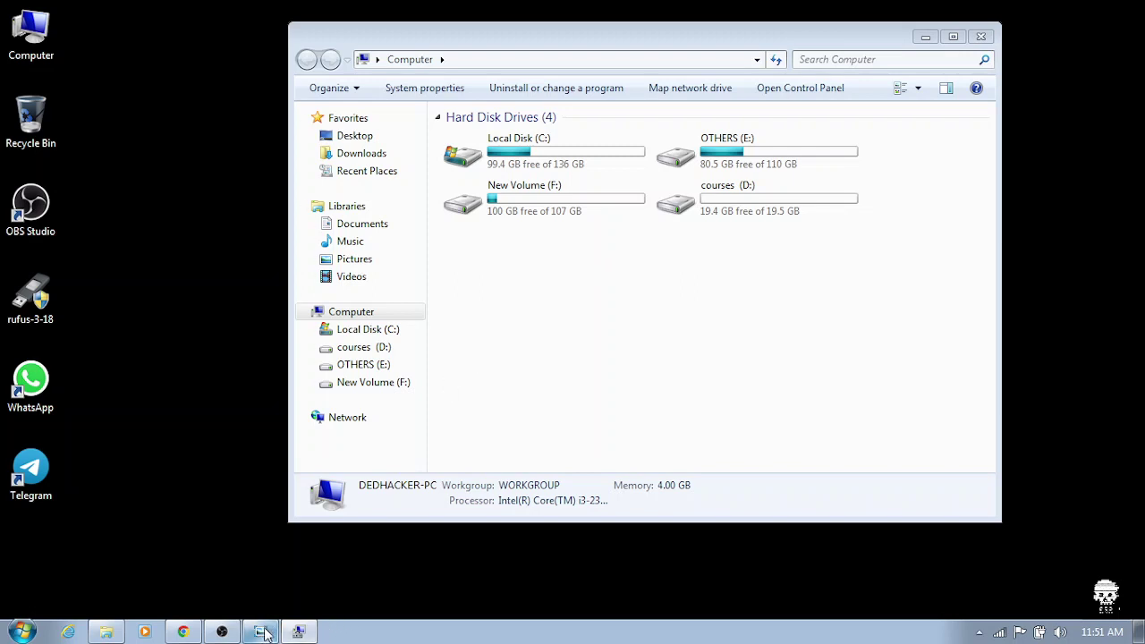
{"action": "left_click", "coordinate": [298, 631]}
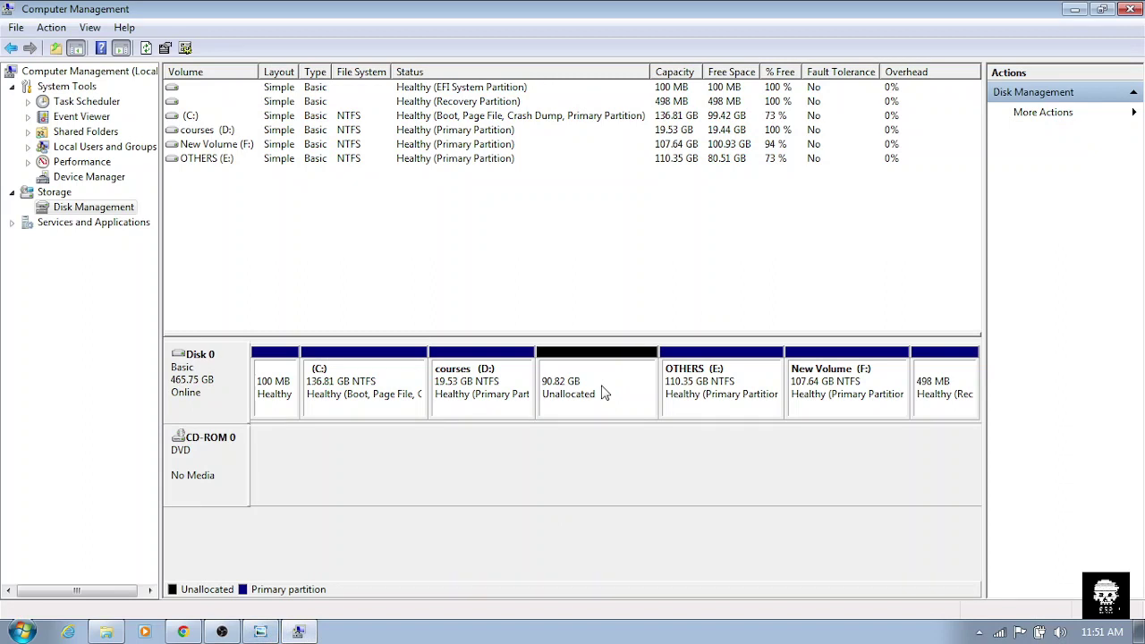
Start the New Simple Volume wizard on the remaining unallocated space and go to its volume size setting.
{"action": "left_click", "coordinate": [563, 399]}
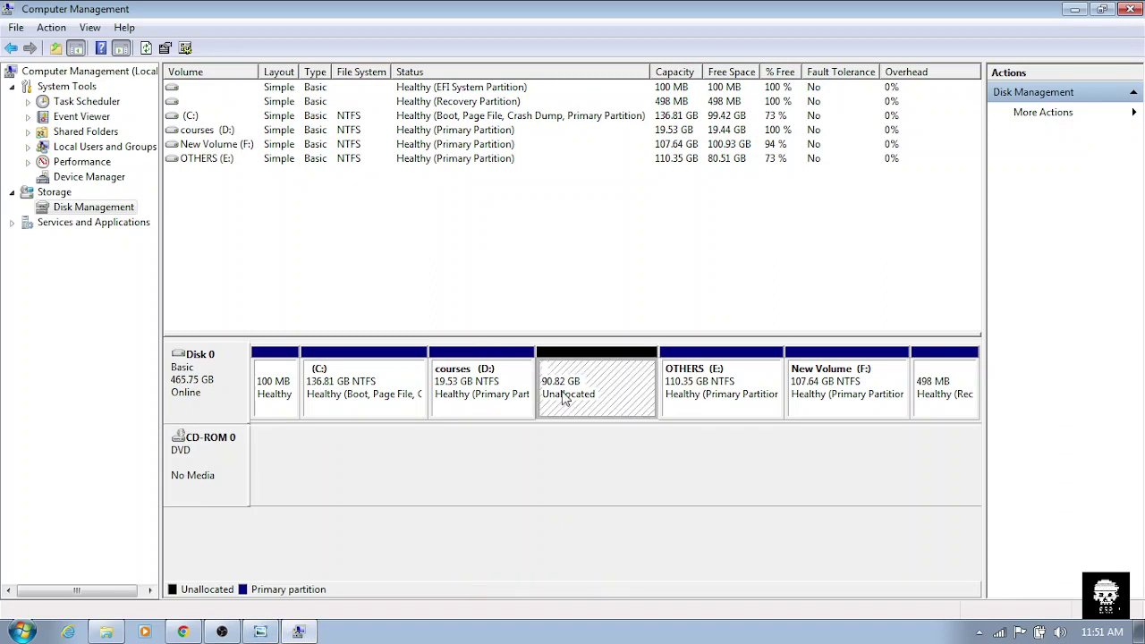
{"action": "right_click", "coordinate": [564, 399]}
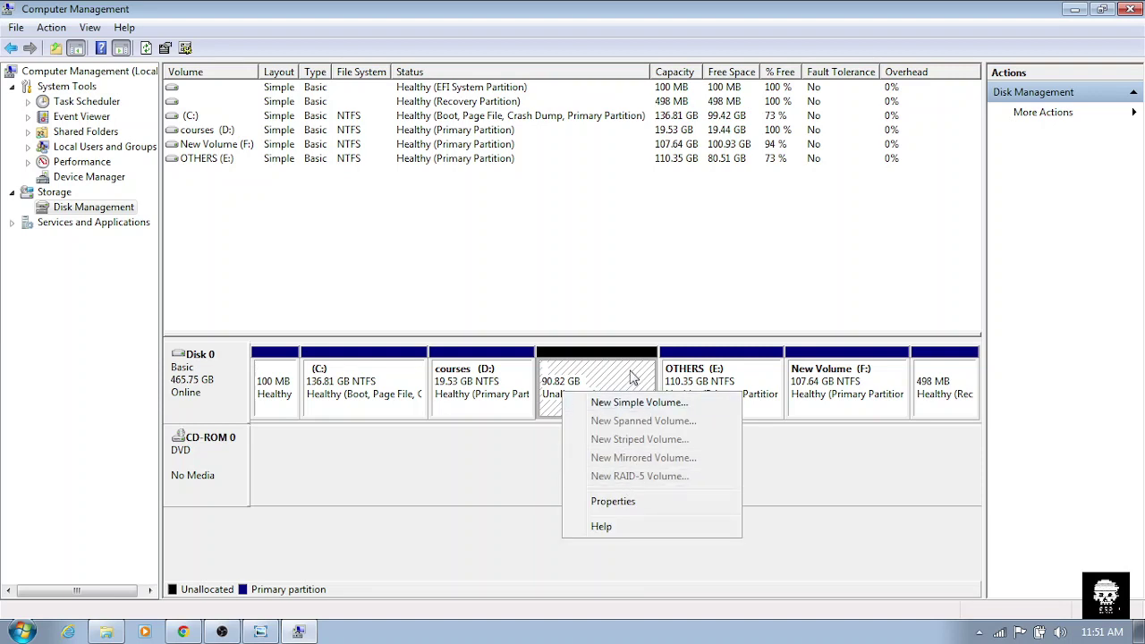
{"action": "left_click", "coordinate": [633, 404]}
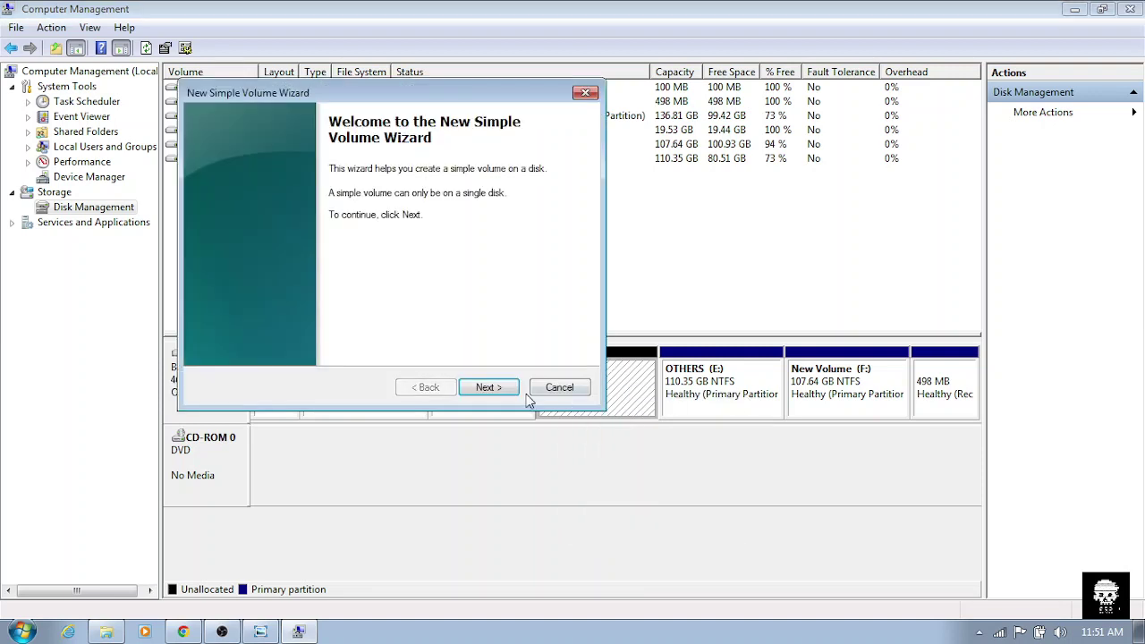
{"action": "left_click", "coordinate": [487, 388]}
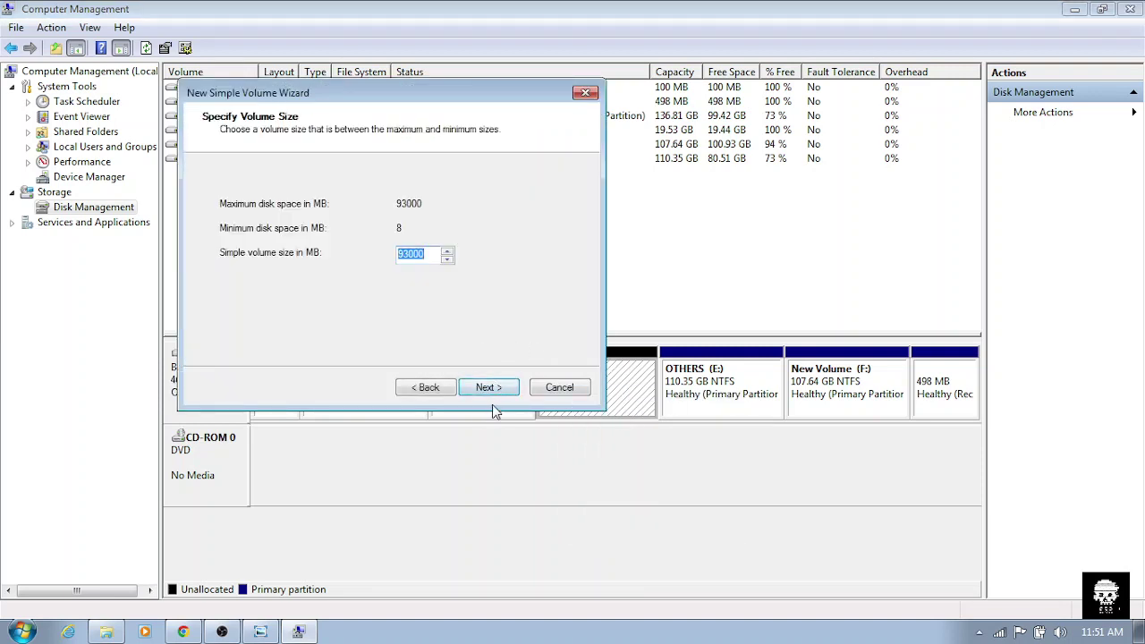
{"action": "left_click", "coordinate": [493, 394]}
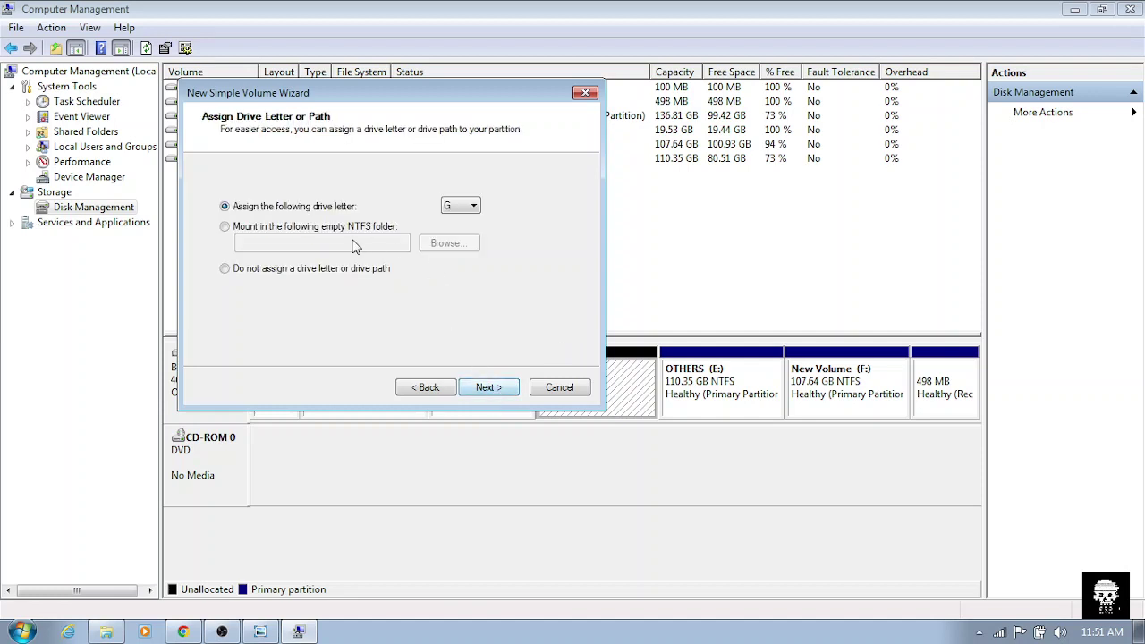
{"action": "left_click", "coordinate": [436, 395]}
{"action": "left_click", "coordinate": [436, 395]}
{"action": "left_click", "coordinate": [485, 389]}
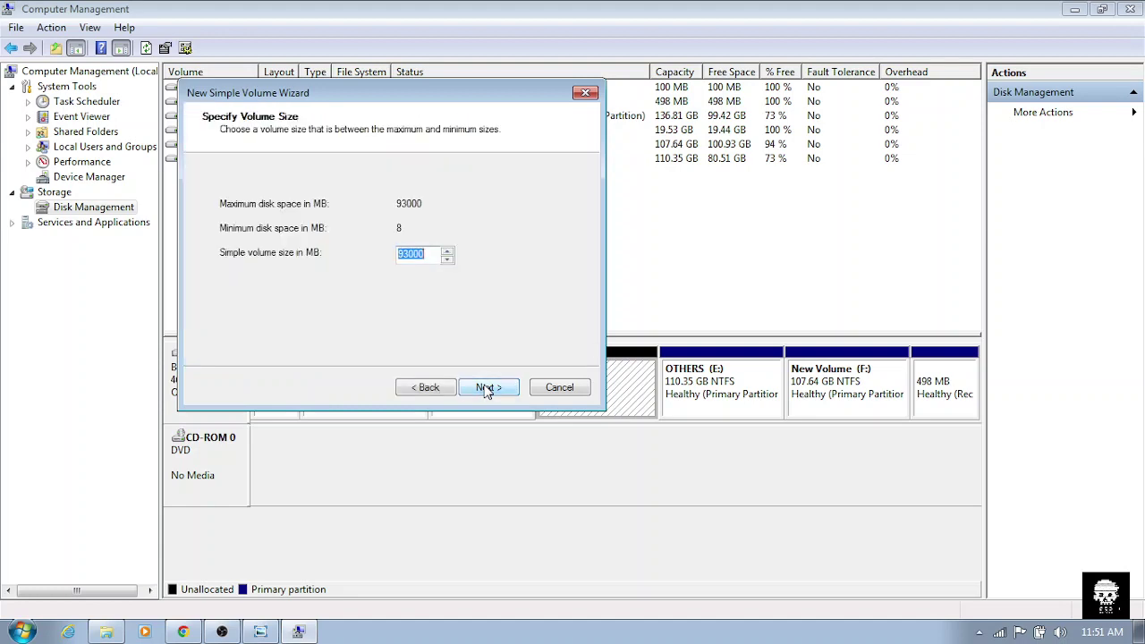
Set the new volume's size to 50000 MB and accept drive letter G.
{"action": "key", "text": "Left"}
{"action": "key", "text": "Right"}
{"action": "key", "text": "Right"}
{"action": "key", "text": "BackSpace"}
{"action": "key", "text": "BackSpace"}
{"action": "key", "text": "BackSpace"}
{"action": "key", "text": "BackSpace"}
{"action": "key", "text": "BackSpace"}
{"action": "type", "text": "5"}
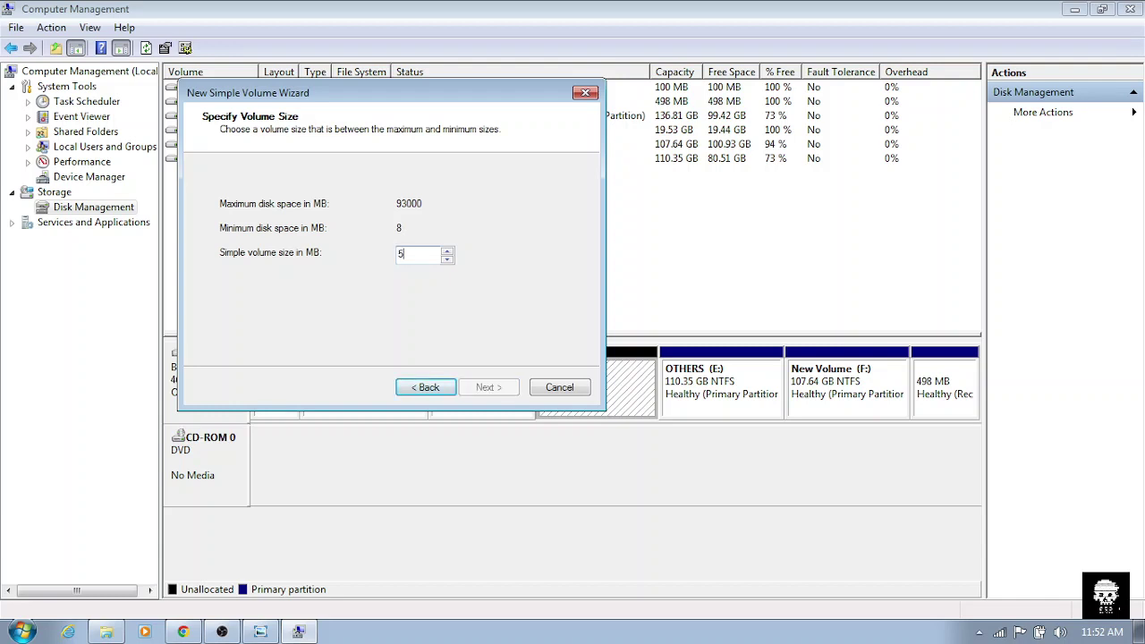
{"action": "type", "text": "0"}
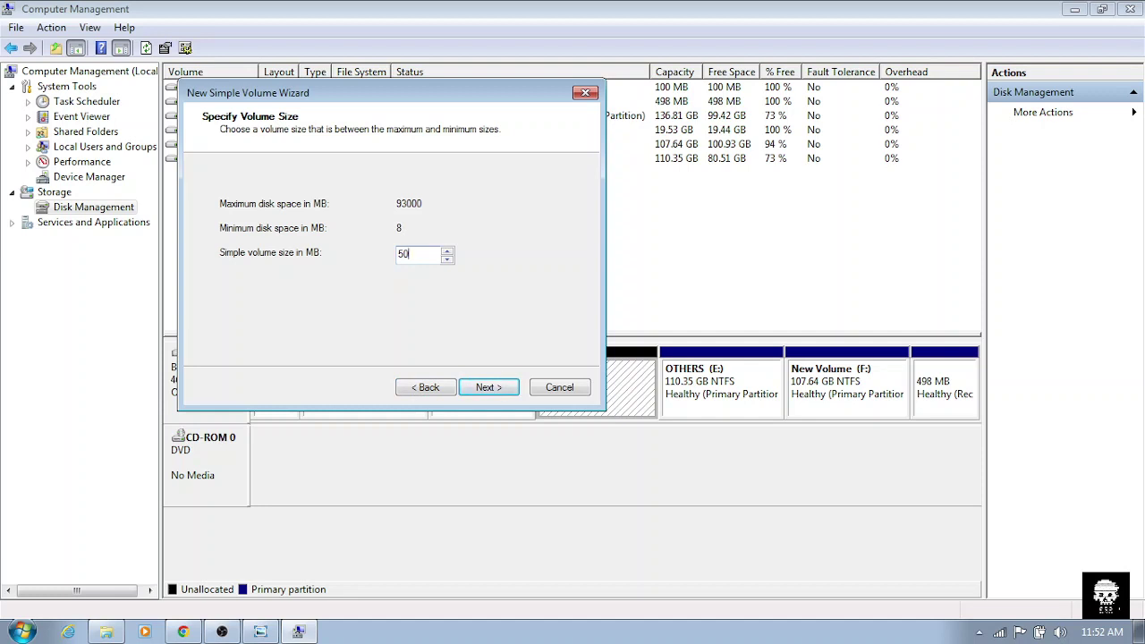
{"action": "type", "text": "000"}
{"action": "left_click", "coordinate": [505, 394]}
{"action": "left_click", "coordinate": [506, 393]}
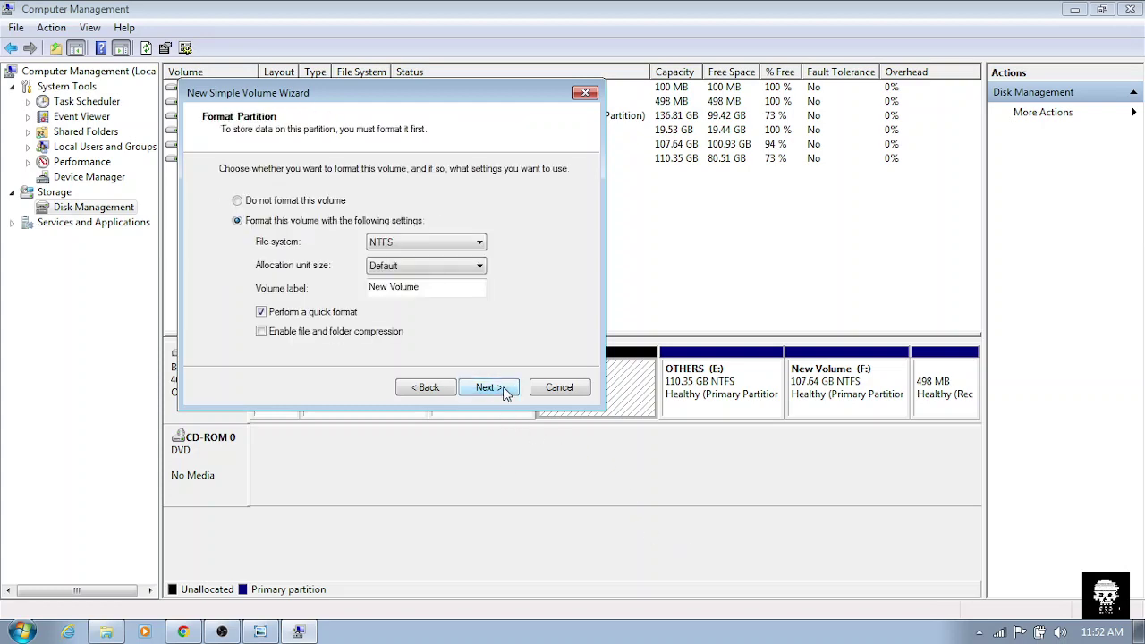
Finish creating volume G: as NTFS with the label "New Volume" and quick format, and check the drives in the Computer window.
{"action": "left_click", "coordinate": [505, 394]}
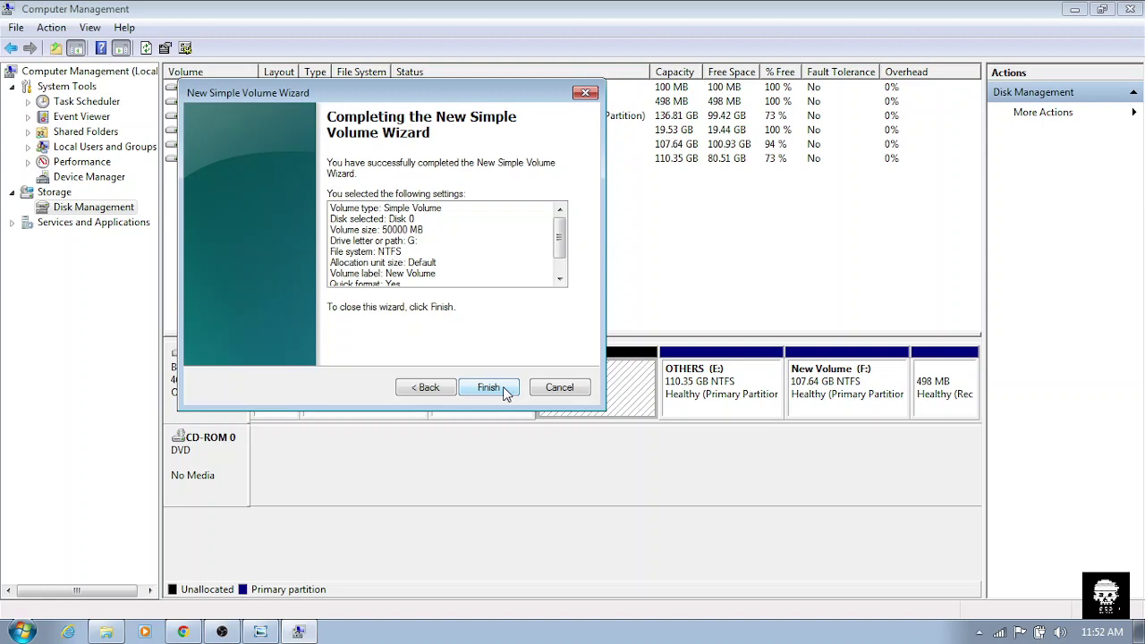
{"action": "left_click", "coordinate": [506, 390]}
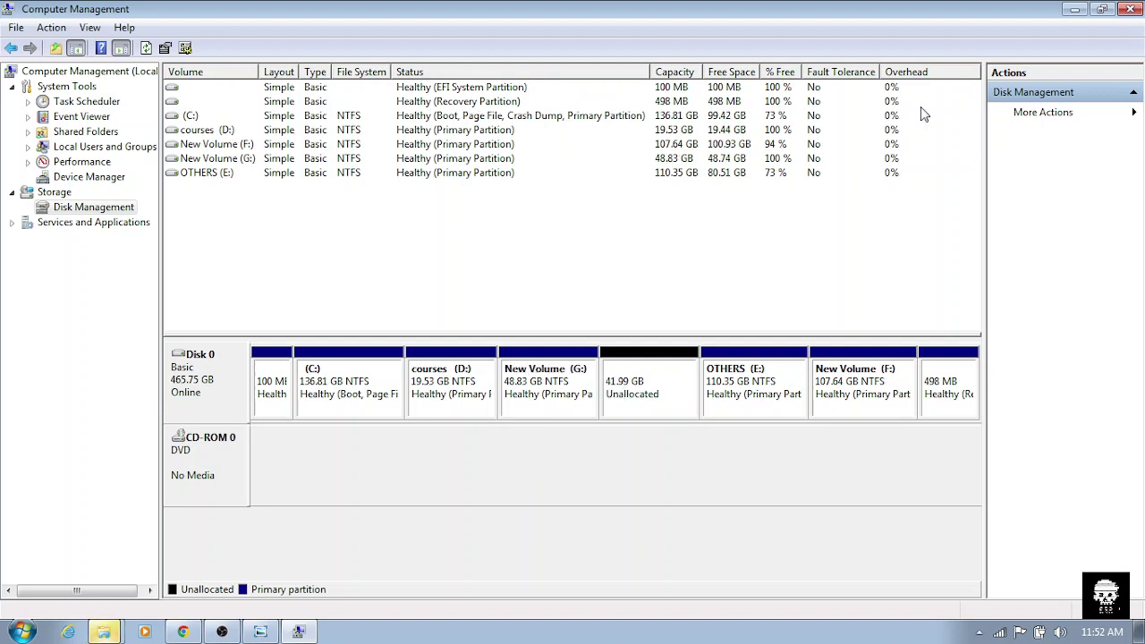
{"action": "left_click", "coordinate": [1074, 9]}
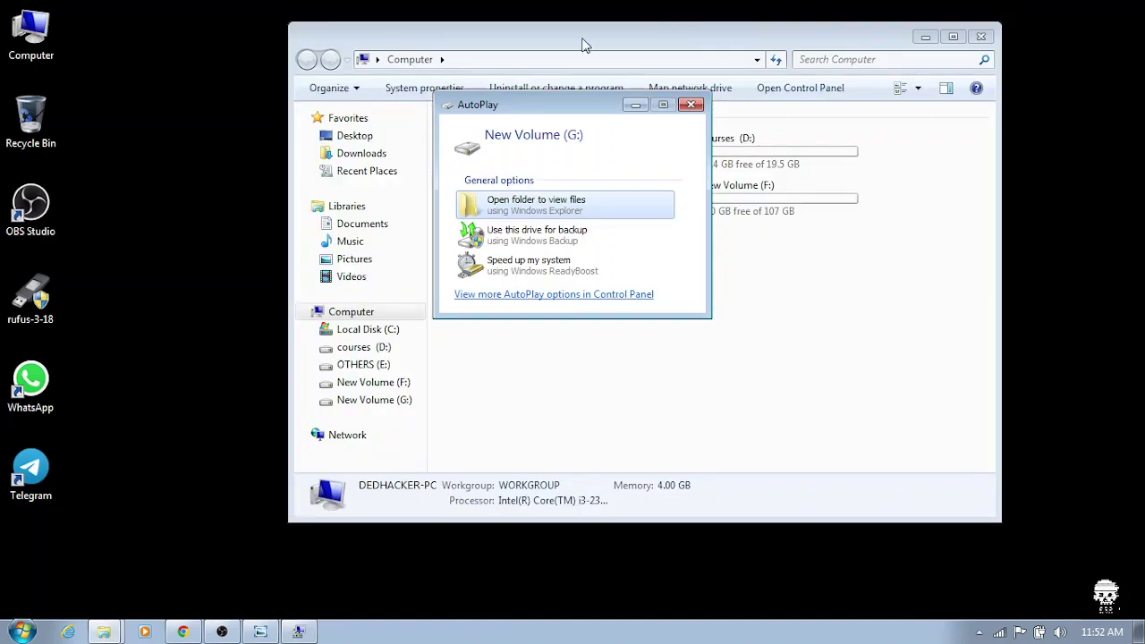
{"action": "left_click", "coordinate": [635, 105]}
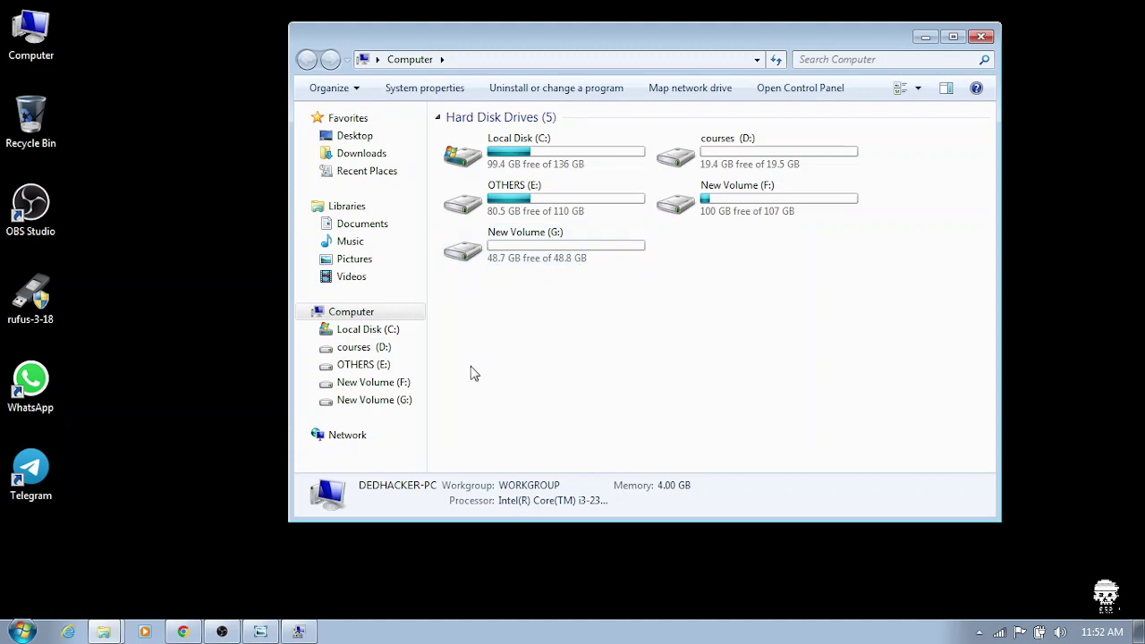
{"action": "left_click", "coordinate": [298, 632]}
Start the New Simple Volume wizard on the remaining unallocated space and accept the full volume size of 43000 MB.
{"action": "left_click", "coordinate": [673, 387]}
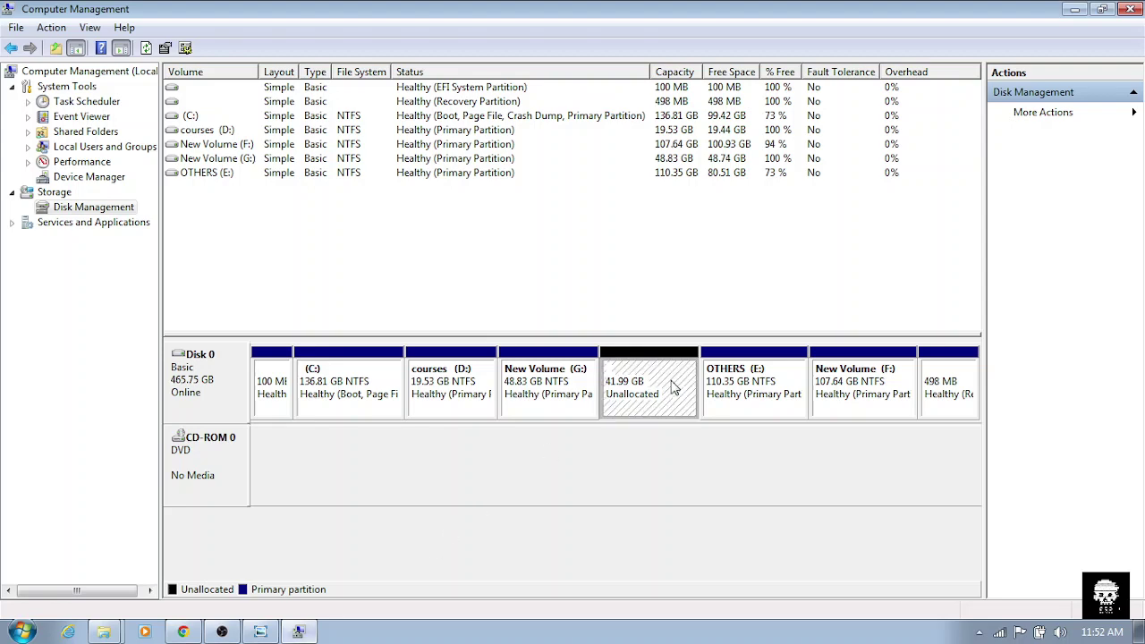
{"action": "right_click", "coordinate": [634, 407]}
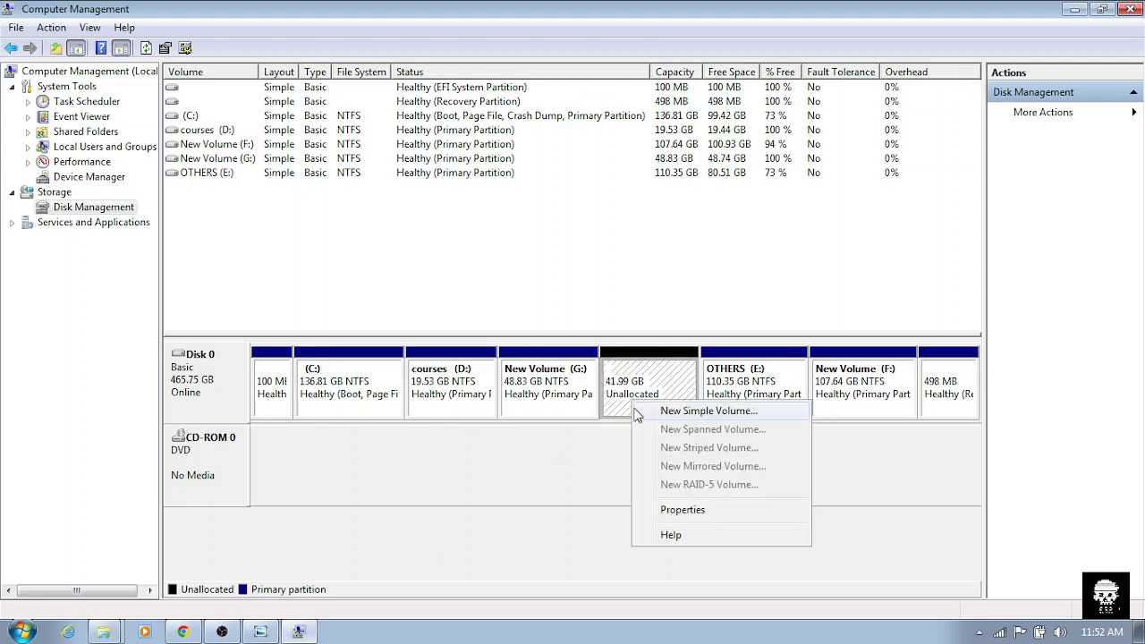
{"action": "left_click", "coordinate": [697, 413]}
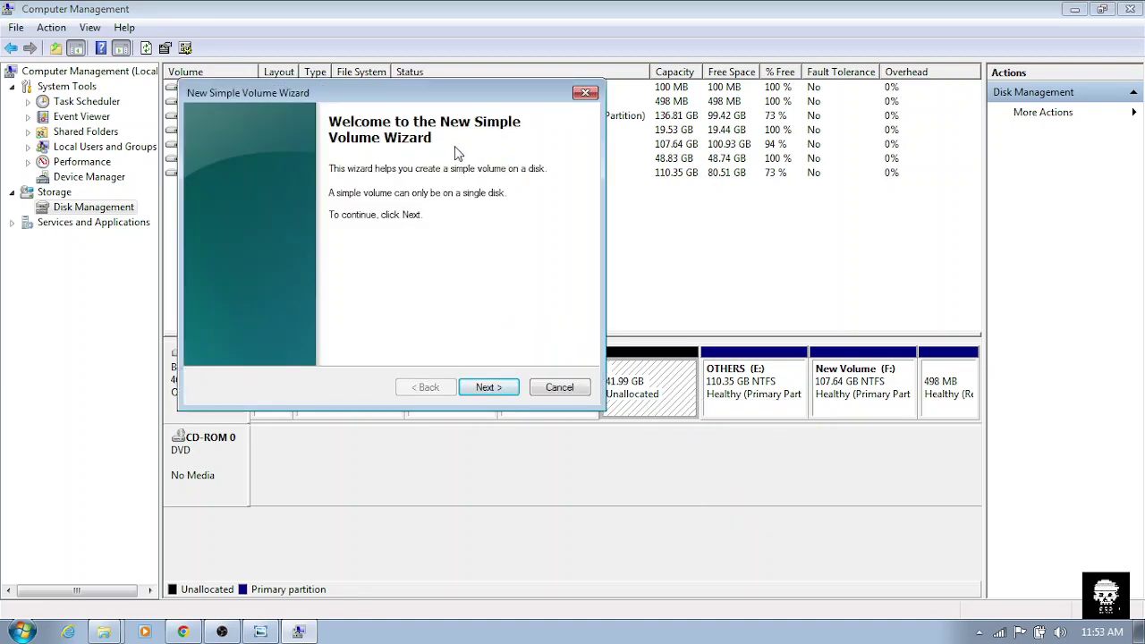
{"action": "left_click", "coordinate": [476, 392]}
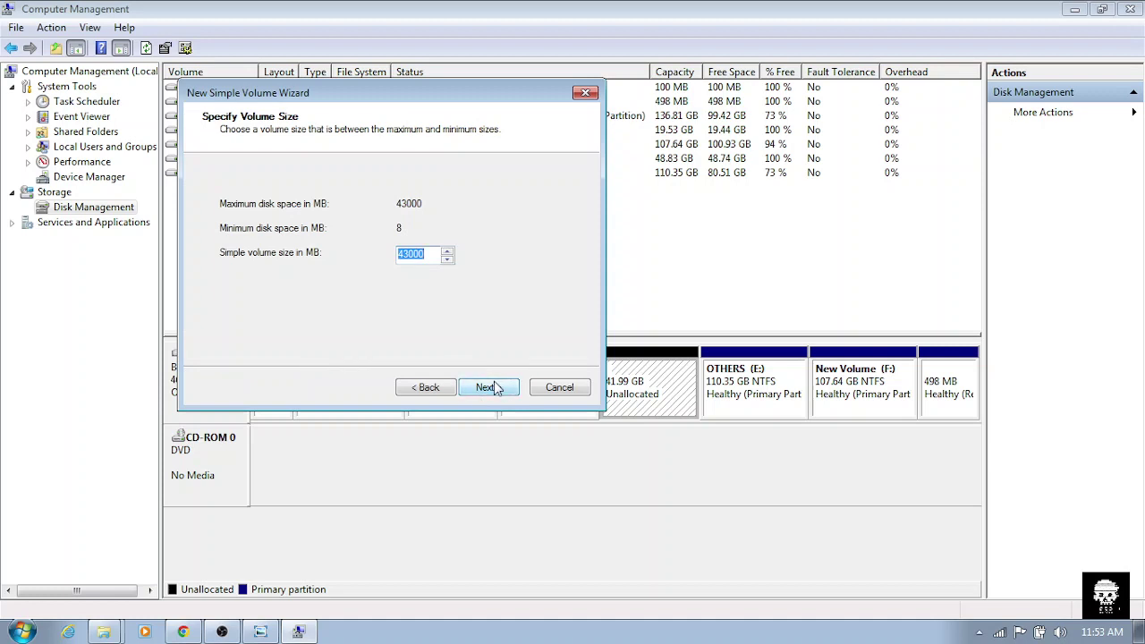
{"action": "left_click", "coordinate": [498, 388]}
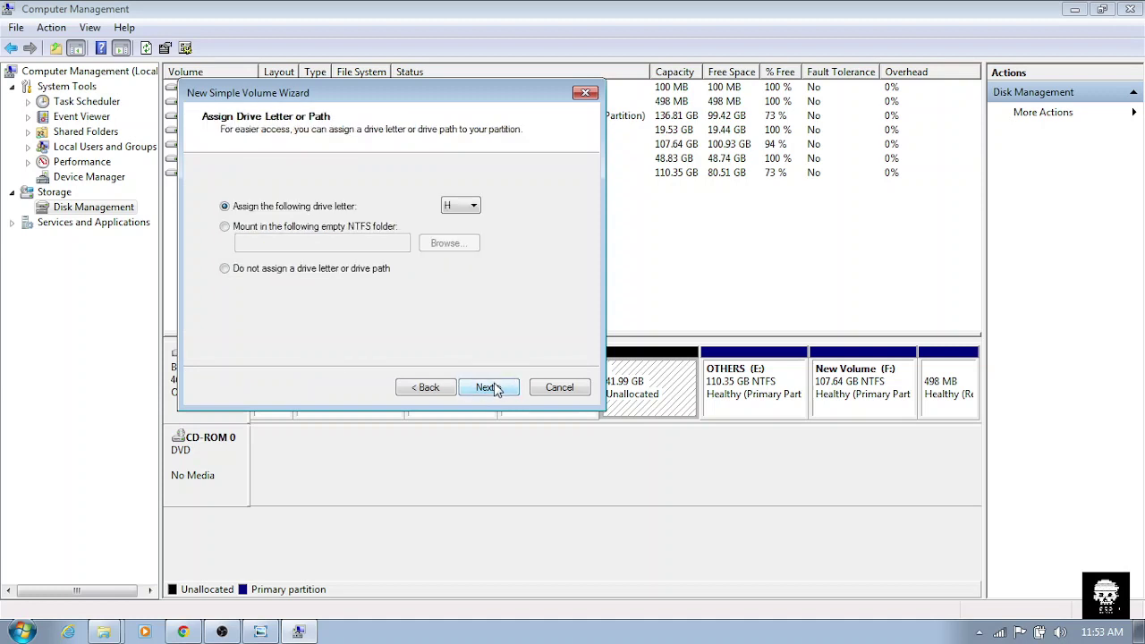
Keep drive letter H and finish creating the NTFS volume with the label "New Volume" and quick format.
{"action": "left_click", "coordinate": [474, 206]}
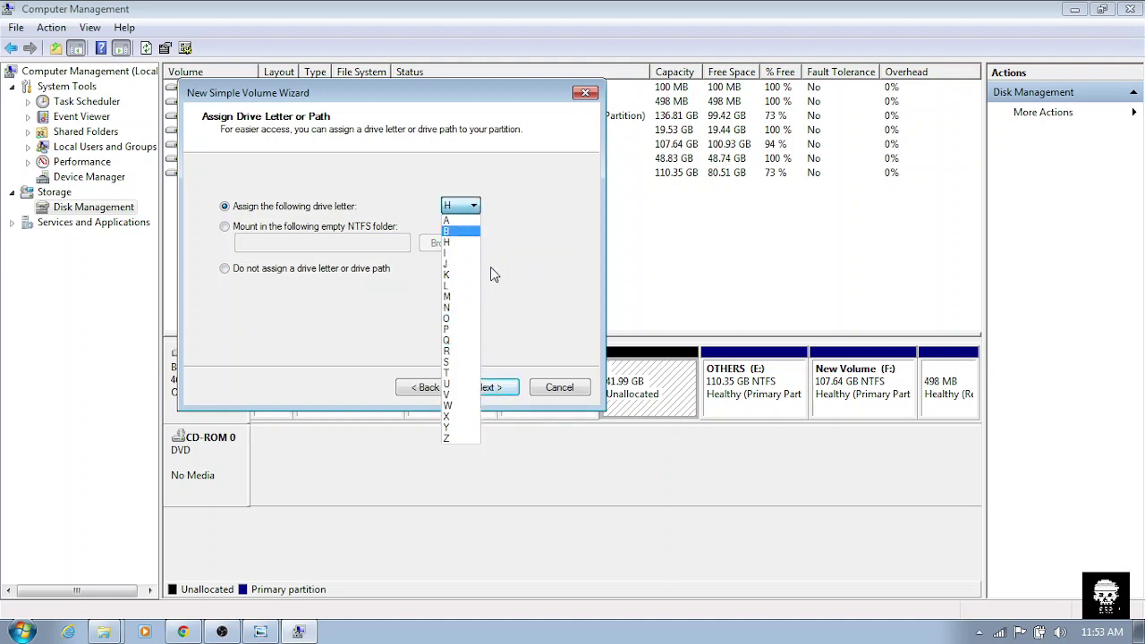
{"action": "left_click", "coordinate": [528, 331]}
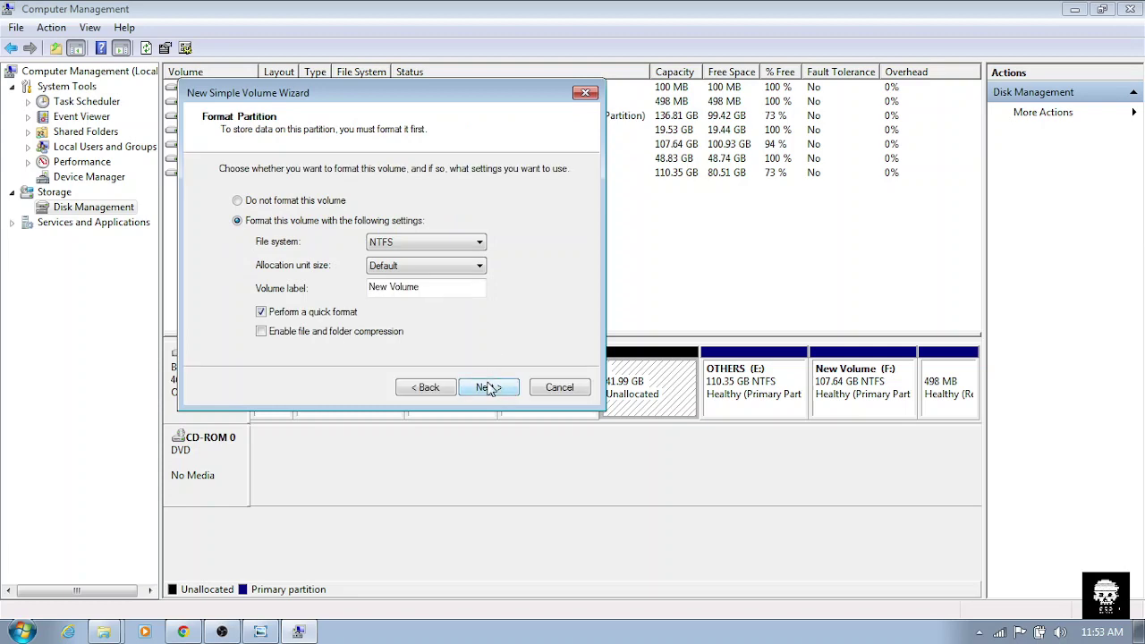
{"action": "left_click", "coordinate": [488, 388]}
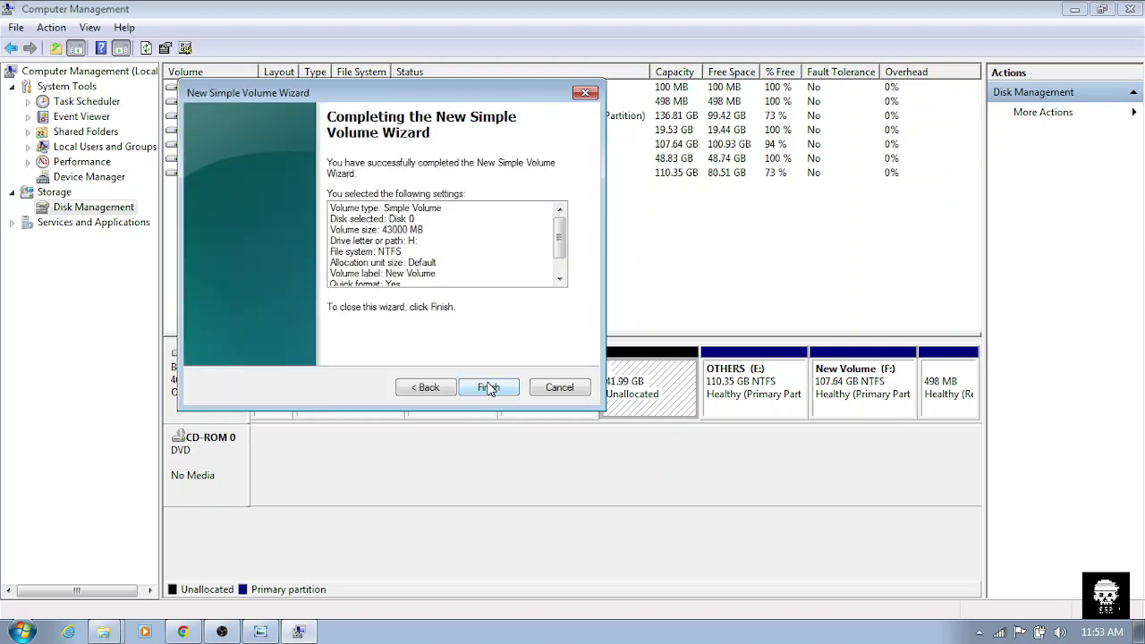
{"action": "left_click", "coordinate": [488, 388]}
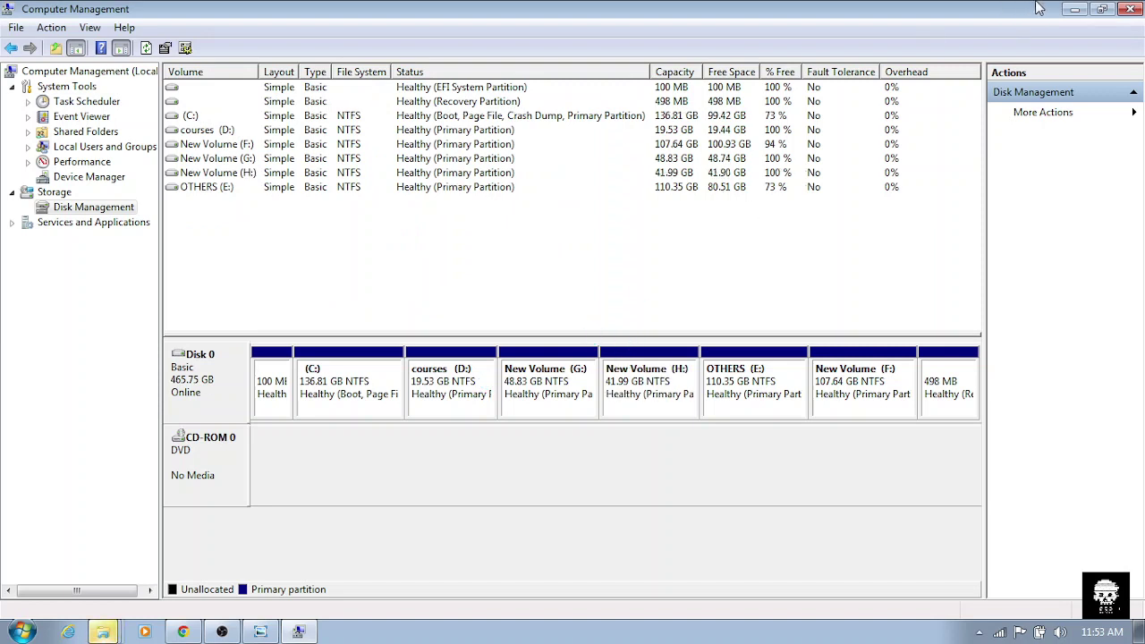
Dismiss the AutoPlay window for volume H:, review the drives in the Computer window, and return to Computer Management.
{"action": "left_click", "coordinate": [1075, 9]}
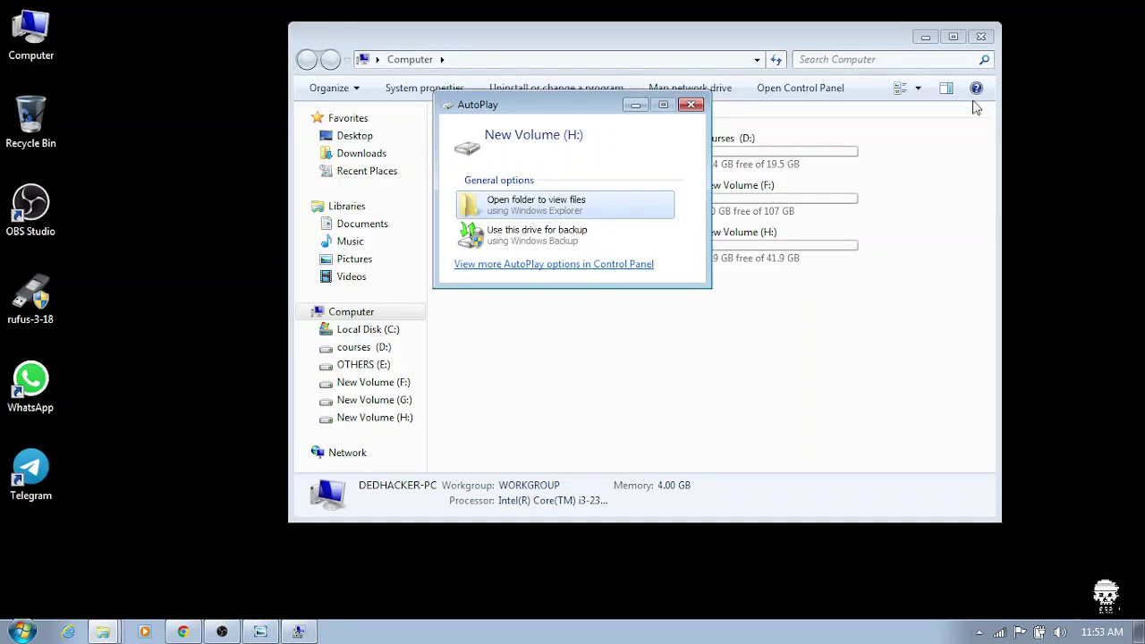
{"action": "left_click", "coordinate": [702, 105]}
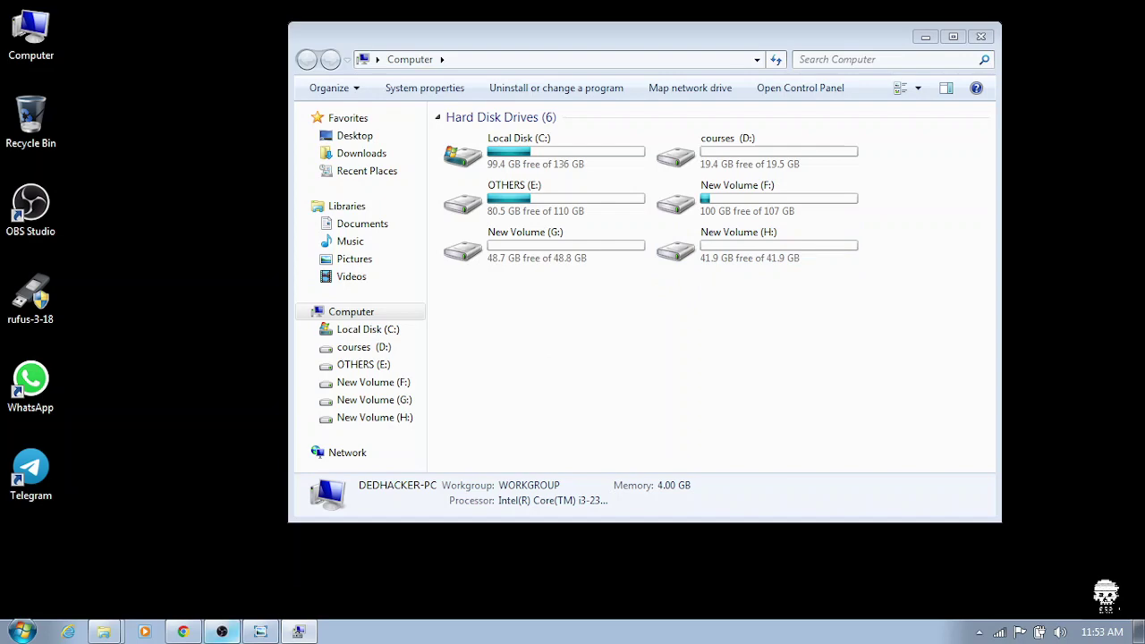
{"action": "left_click", "coordinate": [301, 632]}
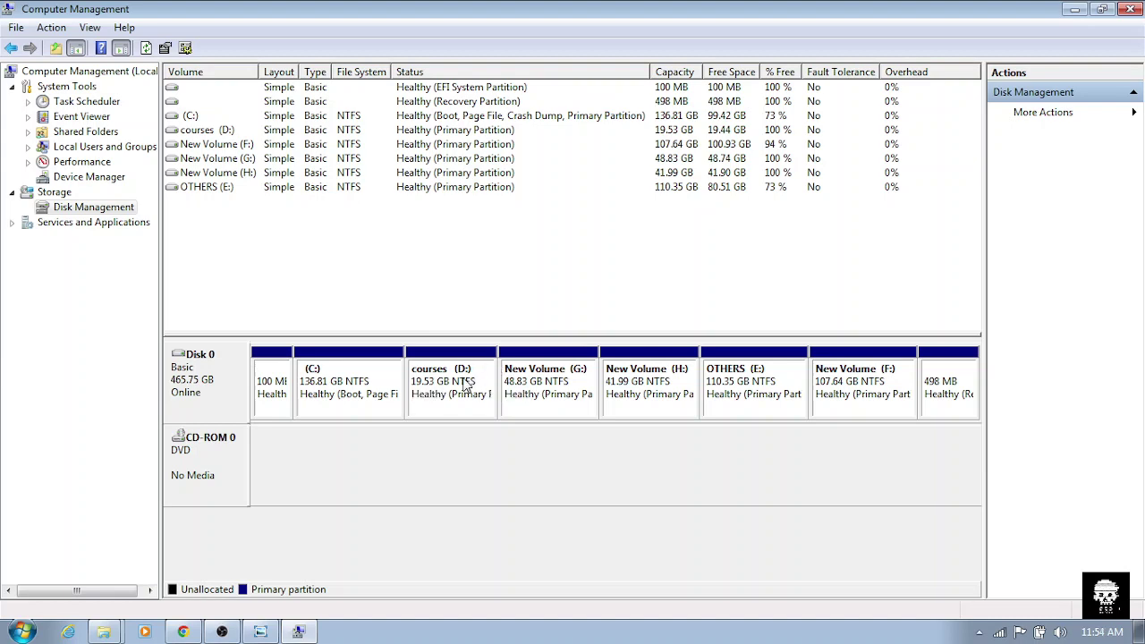
Delete the courses (D:) volume, check the remaining drives in the Computer window, and return to Computer Management.
{"action": "right_click", "coordinate": [462, 385]}
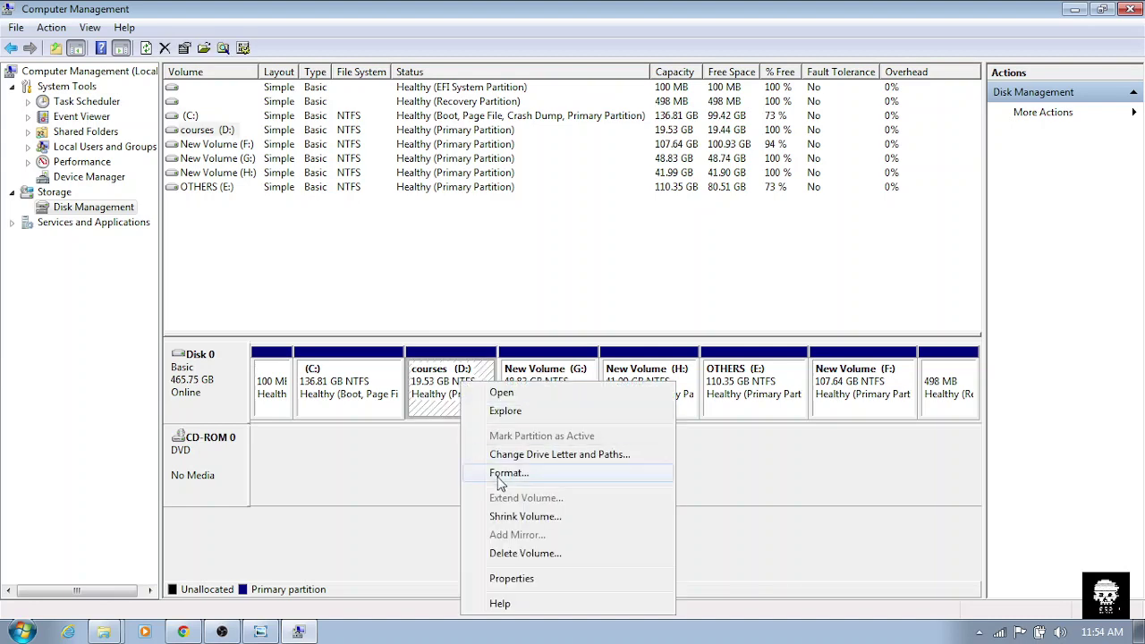
{"action": "left_click", "coordinate": [510, 553]}
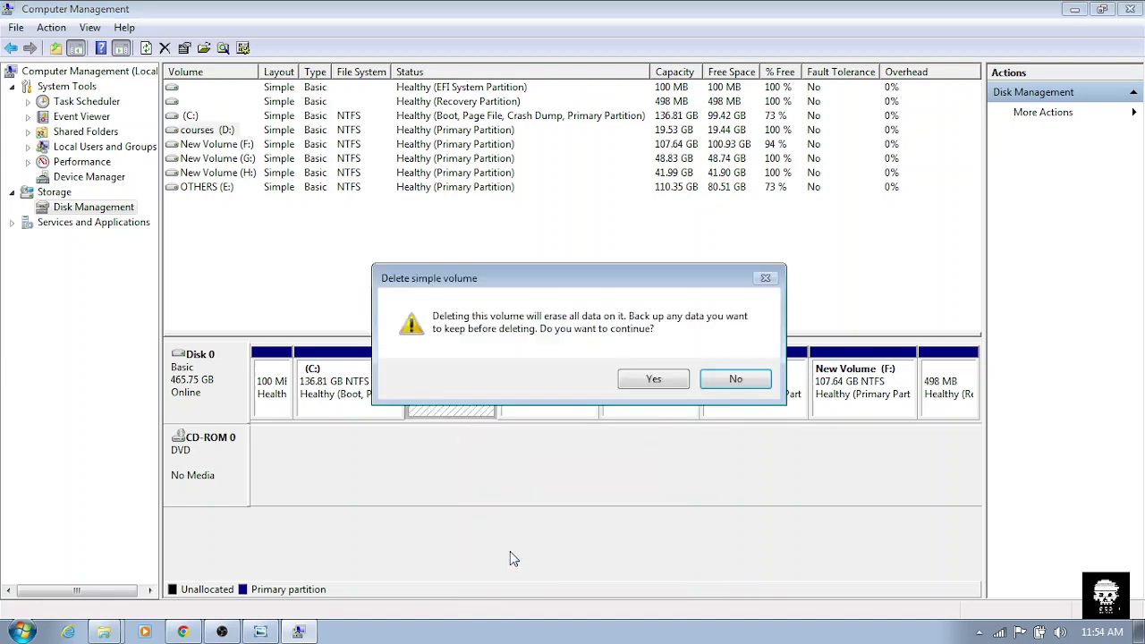
{"action": "left_click", "coordinate": [652, 380]}
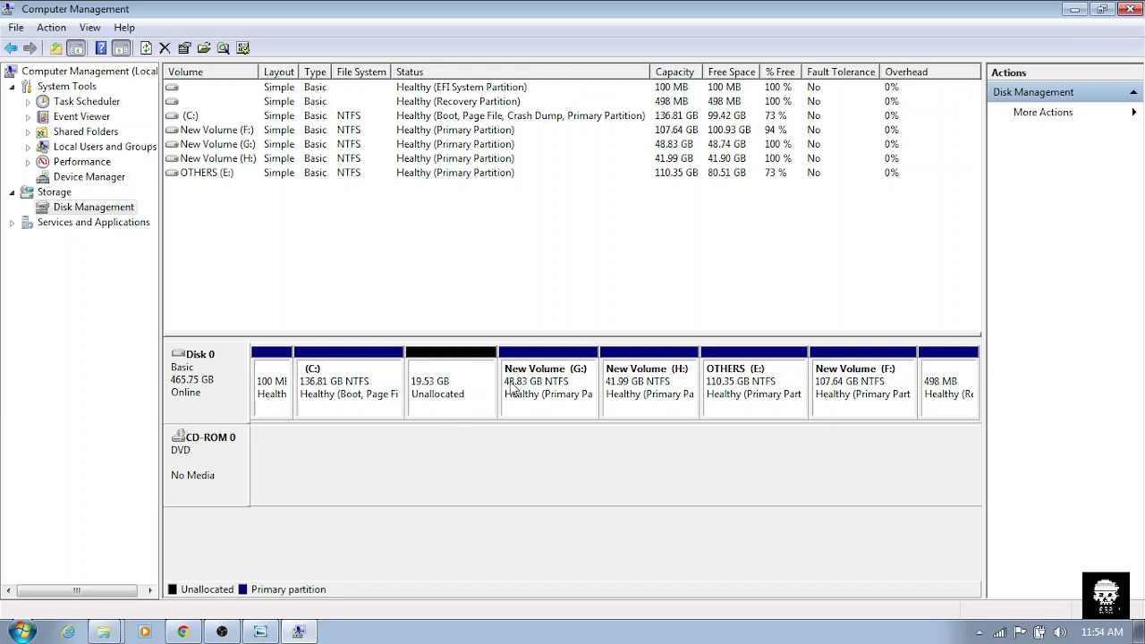
{"action": "left_click", "coordinate": [1074, 9]}
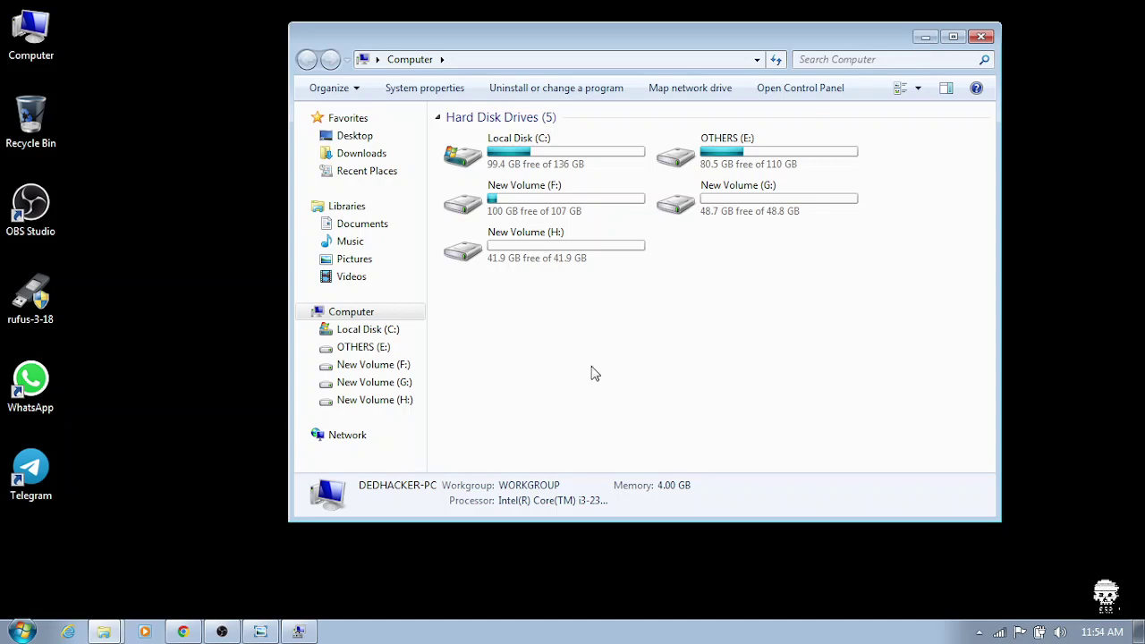
{"action": "left_click", "coordinate": [297, 632]}
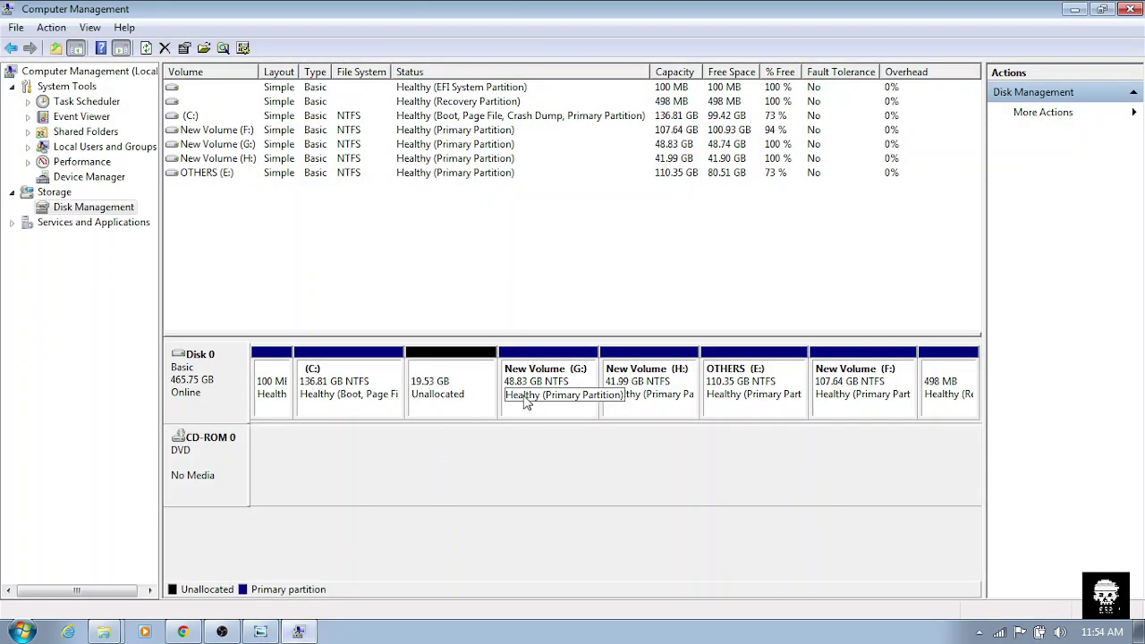
Delete the New Volume (G:) partition, look over the drives in the Computer window, and return to Computer Management.
{"action": "right_click", "coordinate": [527, 405]}
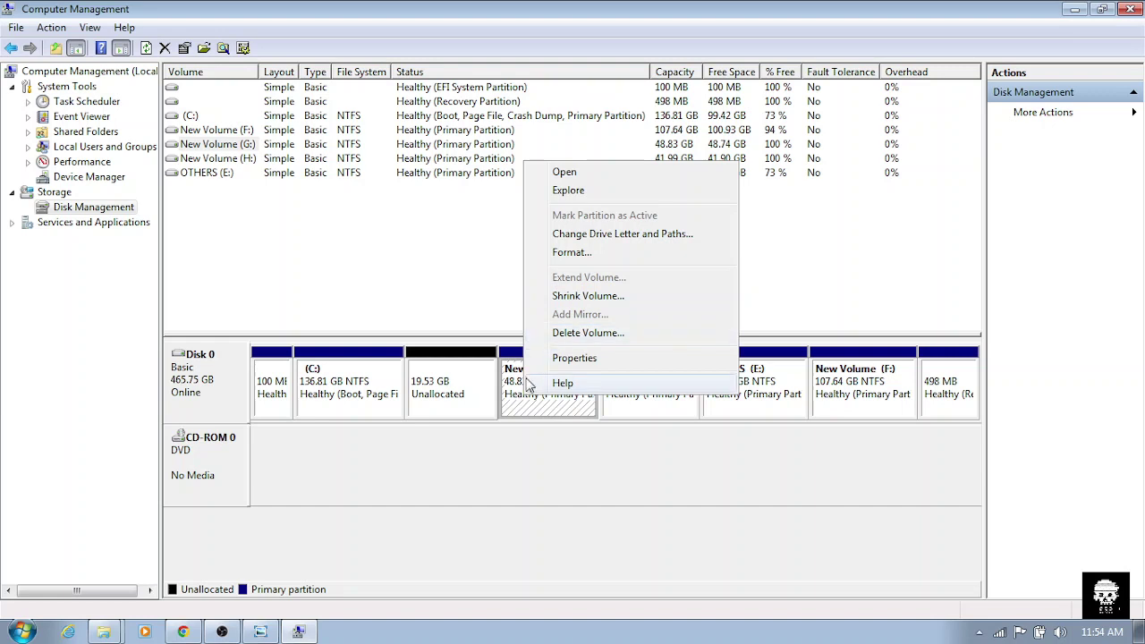
{"action": "left_click", "coordinate": [586, 335]}
{"action": "left_click", "coordinate": [646, 384]}
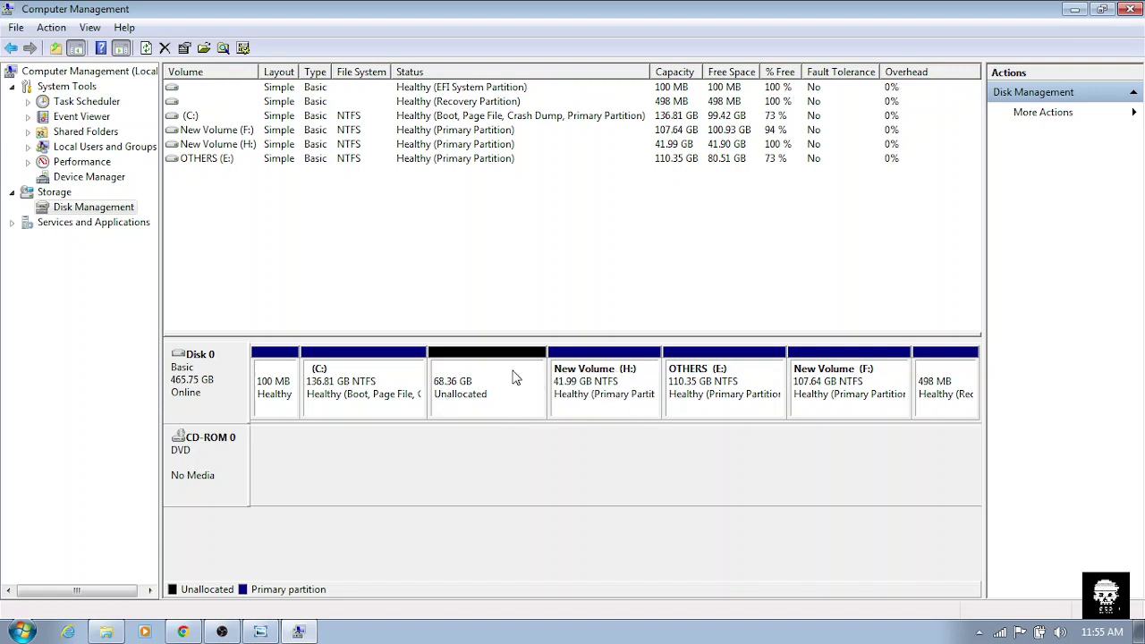
{"action": "left_click", "coordinate": [1087, 9]}
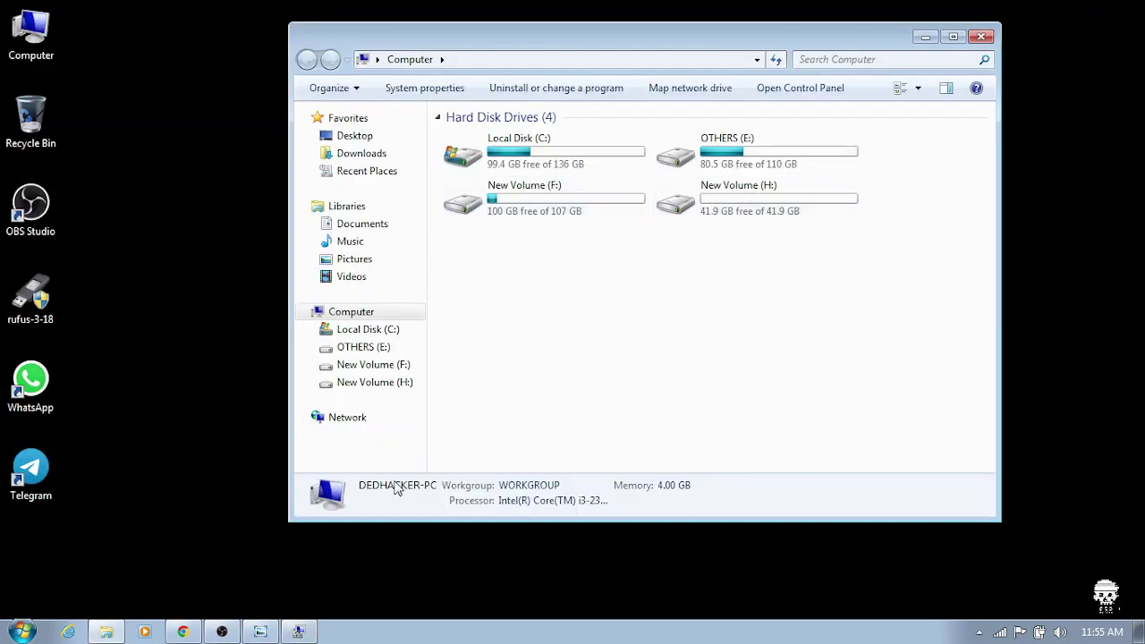
{"action": "left_click", "coordinate": [296, 633]}
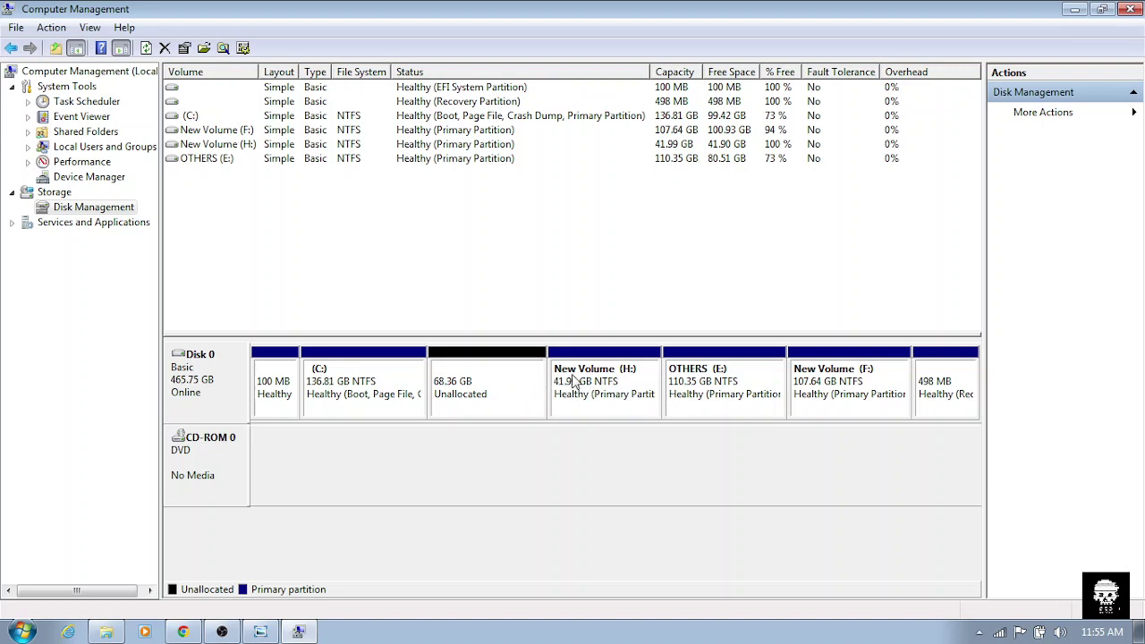
Delete the New Volume (H:) partition next to the unallocated space on Disk 0.
{"action": "left_click", "coordinate": [501, 371]}
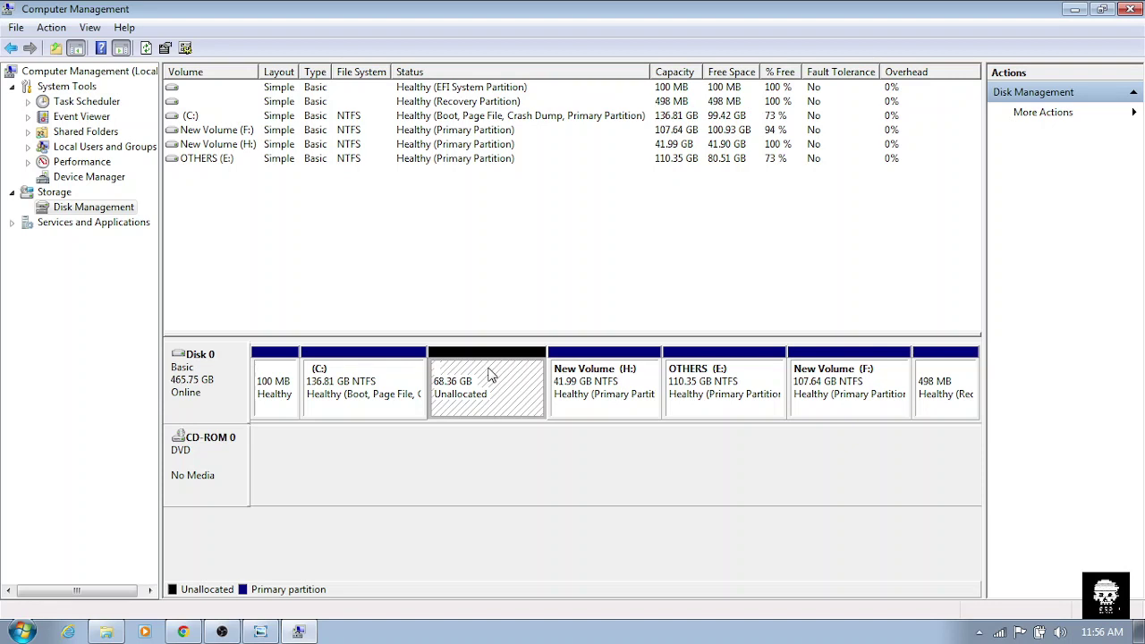
{"action": "left_click", "coordinate": [577, 403]}
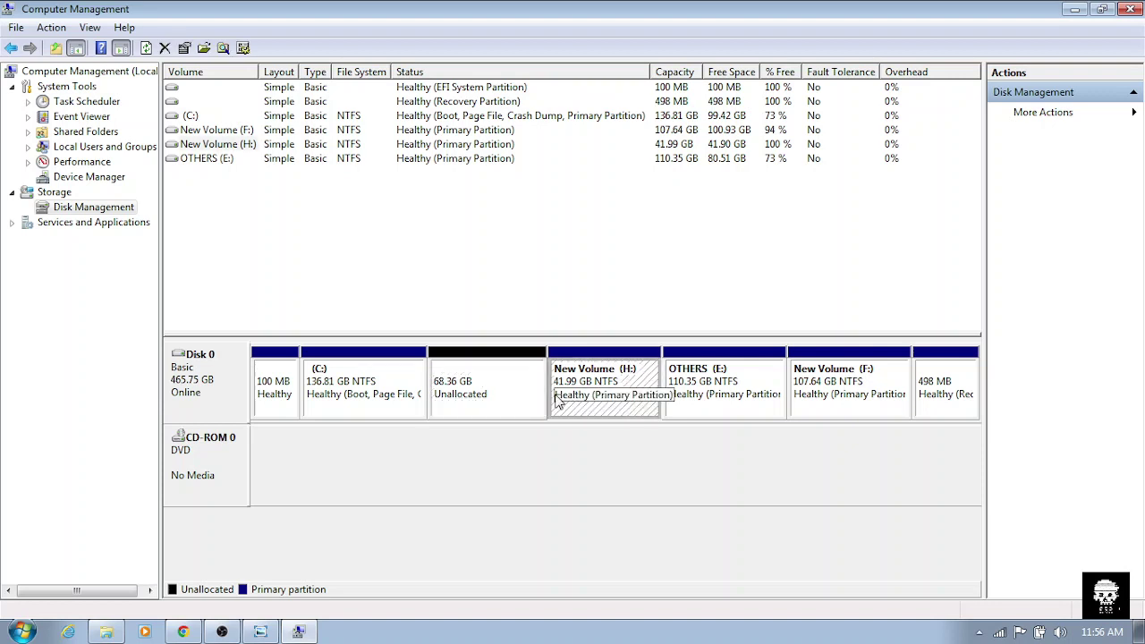
{"action": "right_click", "coordinate": [556, 401]}
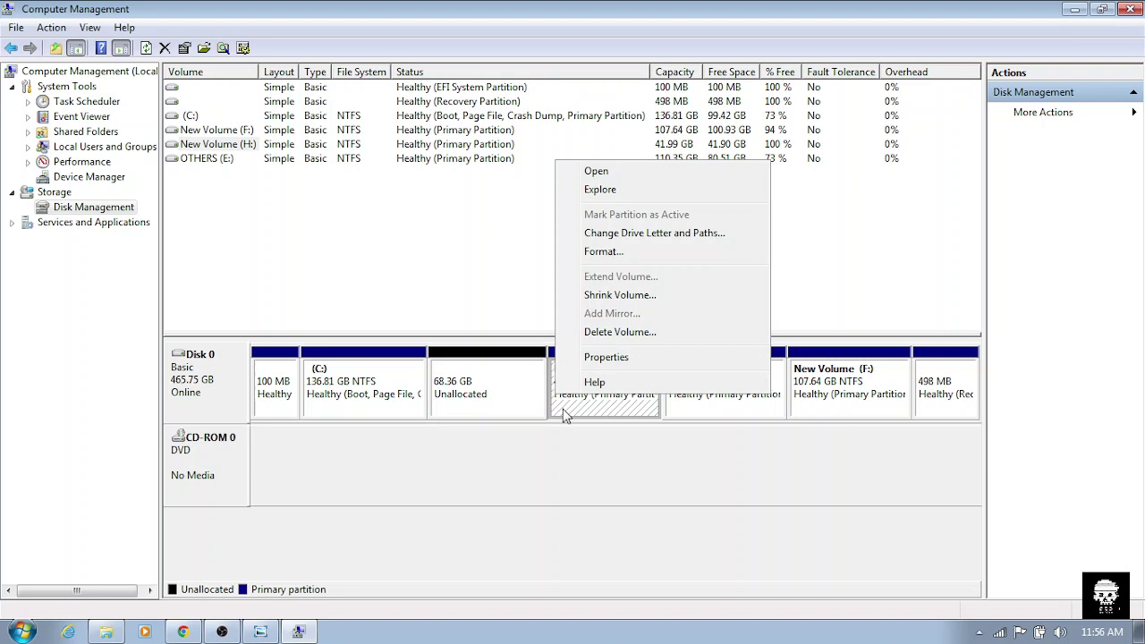
{"action": "left_click", "coordinate": [616, 341]}
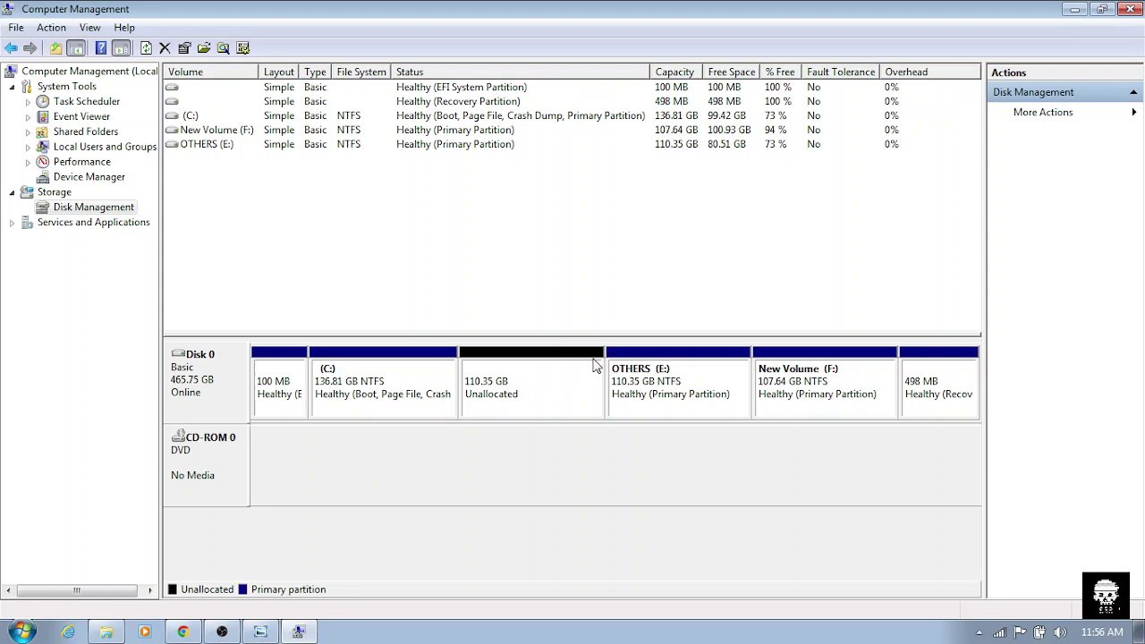
Start a new simple volume on the merged unallocated space, accepting the full size of 113000 MB and drive letter D.
{"action": "left_click", "coordinate": [514, 396]}
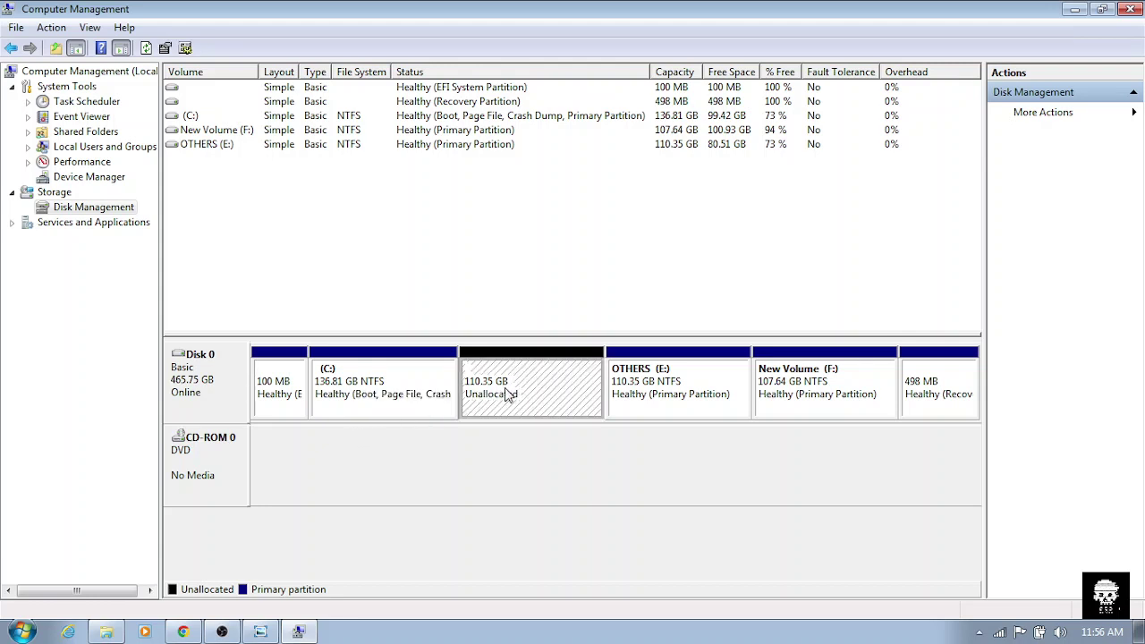
{"action": "right_click", "coordinate": [550, 373]}
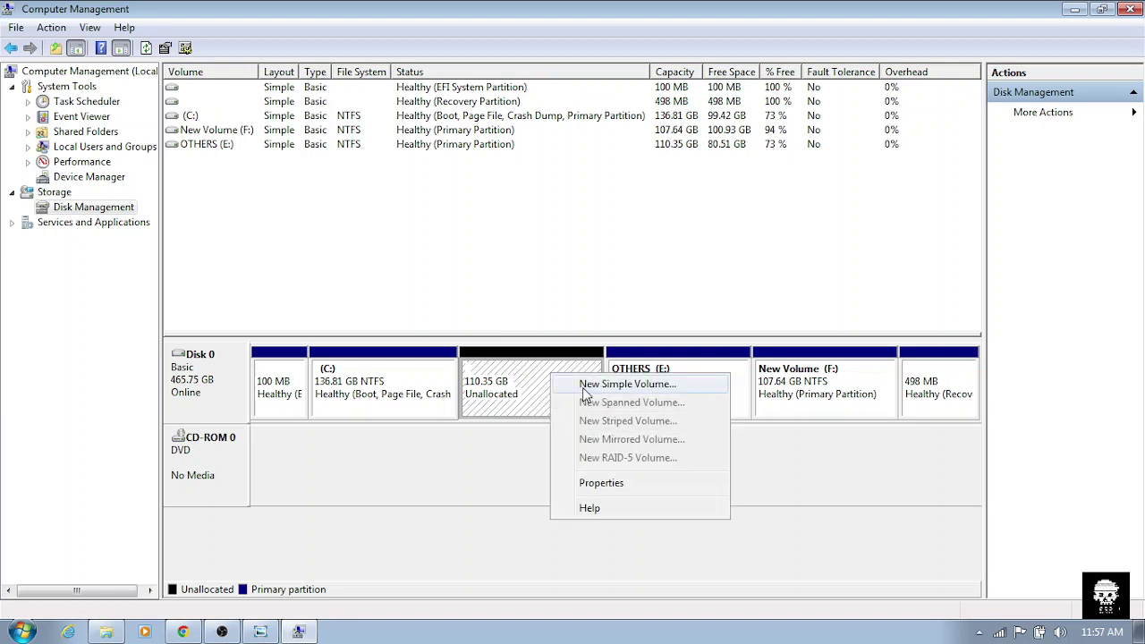
{"action": "left_click", "coordinate": [586, 391]}
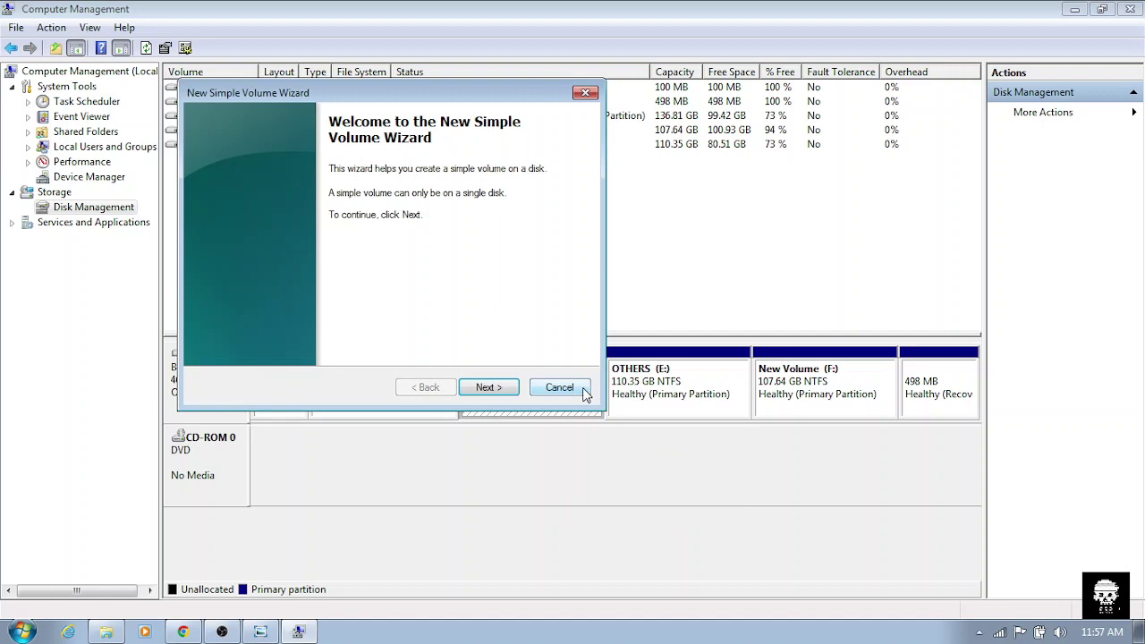
{"action": "left_click", "coordinate": [480, 392]}
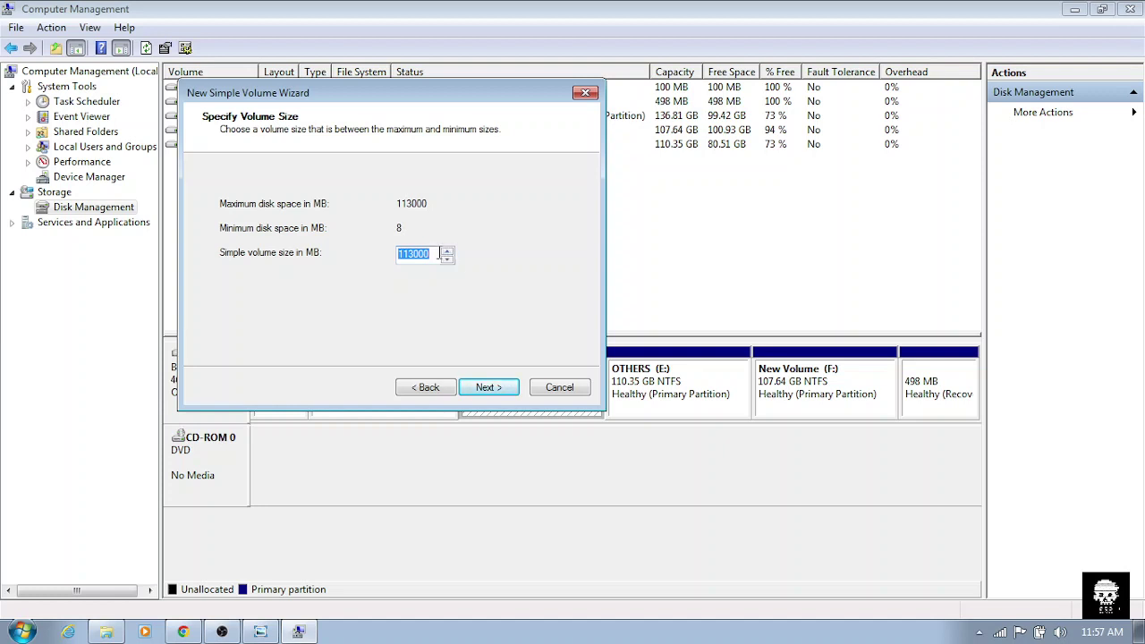
{"action": "left_click", "coordinate": [488, 388]}
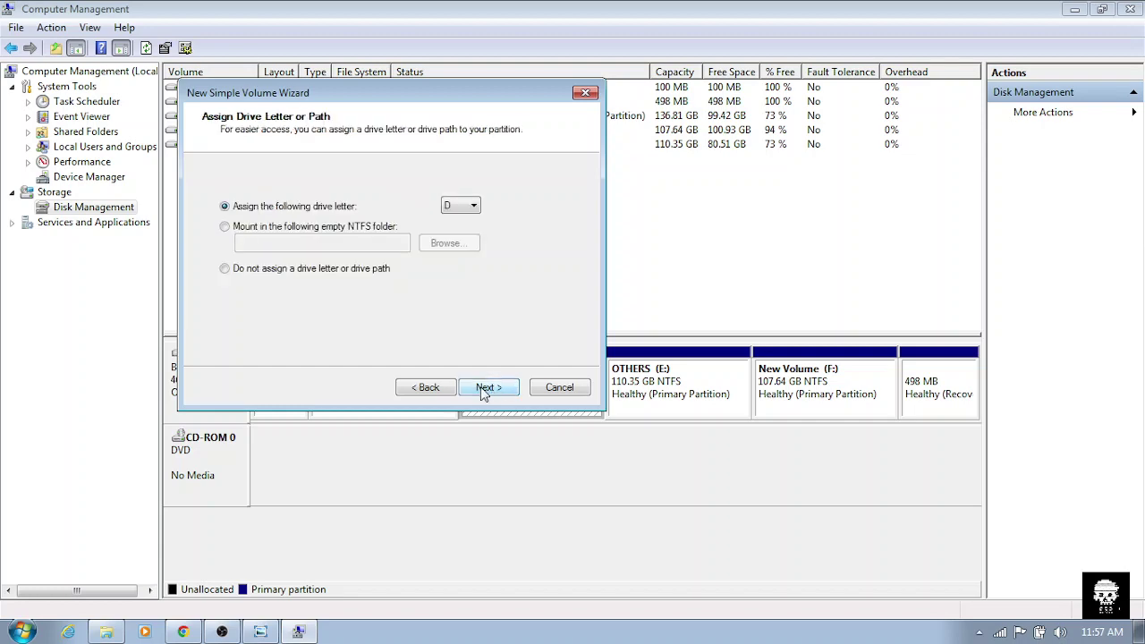
{"action": "left_click", "coordinate": [484, 389]}
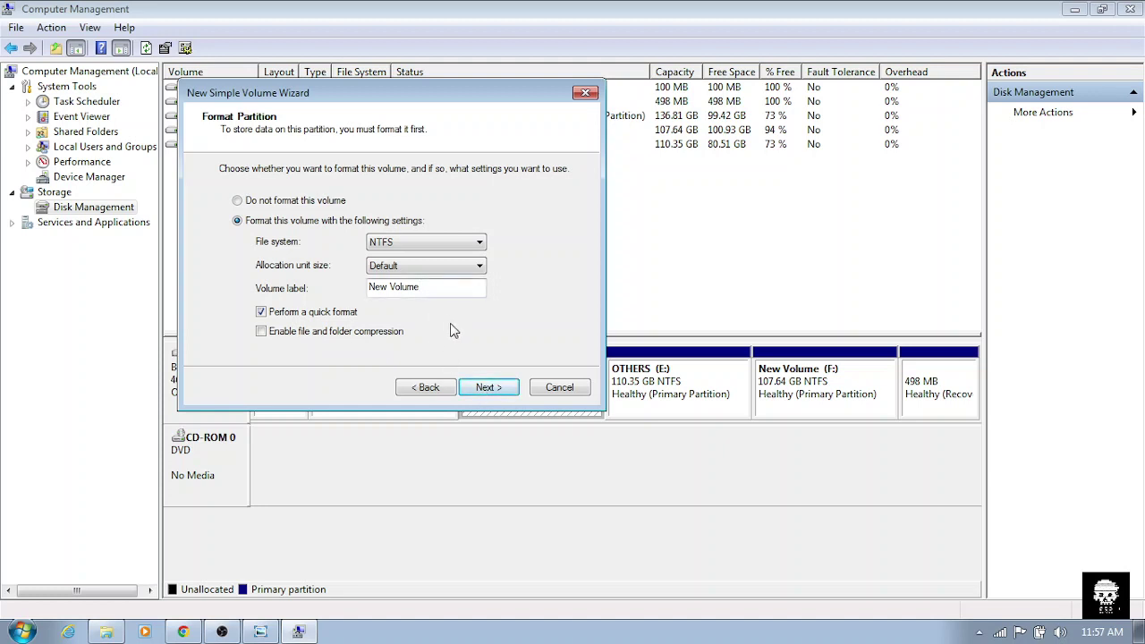
Quick-format the new D: volume as NTFS with default allocation unit size and label New Volume, and finish creating it.
{"action": "left_click", "coordinate": [487, 390]}
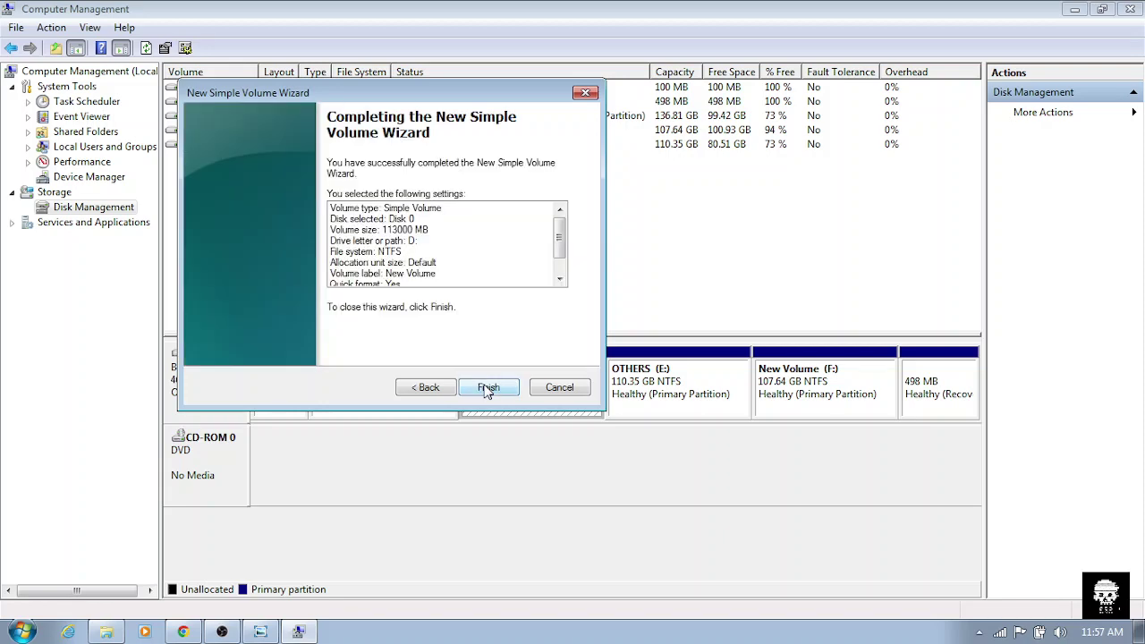
{"action": "left_click", "coordinate": [488, 389]}
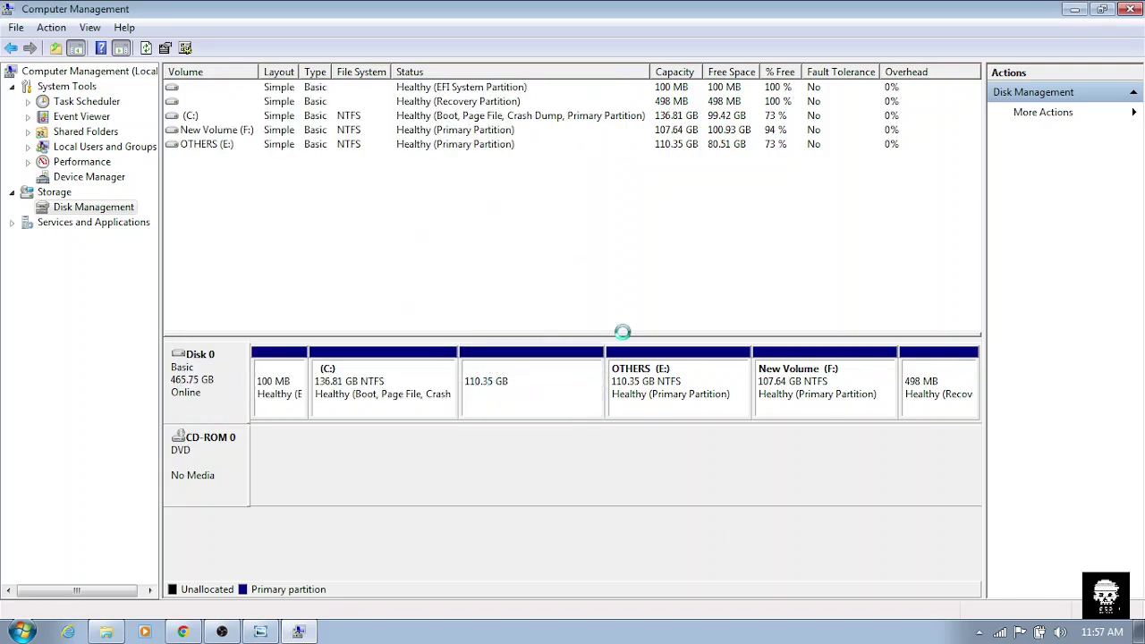
Minimize Computer Management, dismiss the AutoPlay prompt for D:, check the drives in the Computer window, and close it.
{"action": "left_click", "coordinate": [1075, 10]}
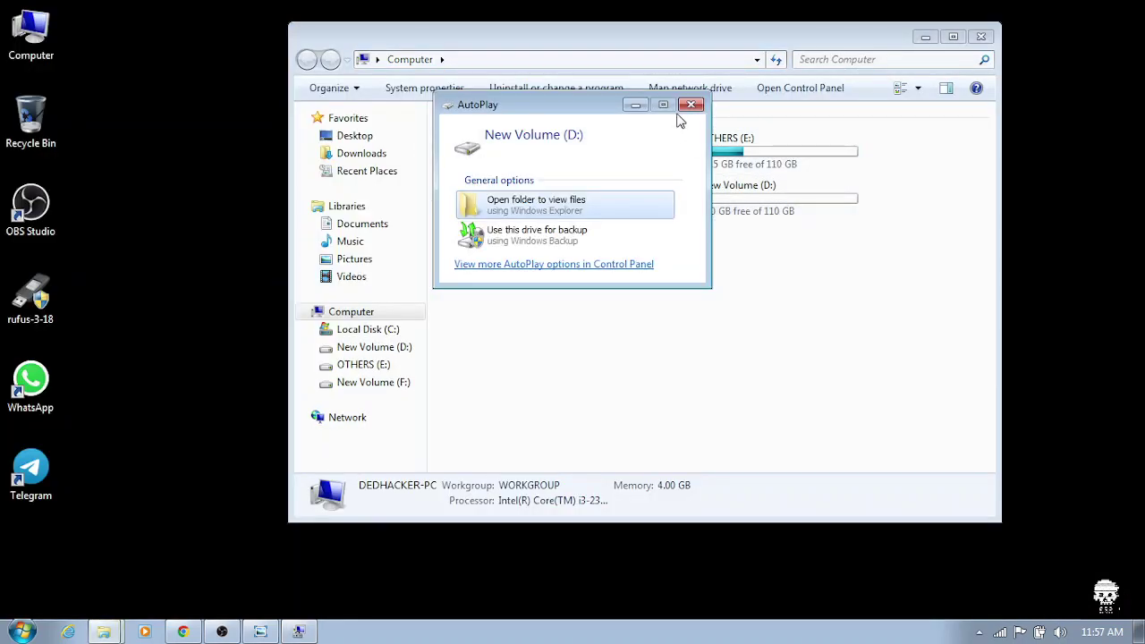
{"action": "left_click", "coordinate": [689, 106]}
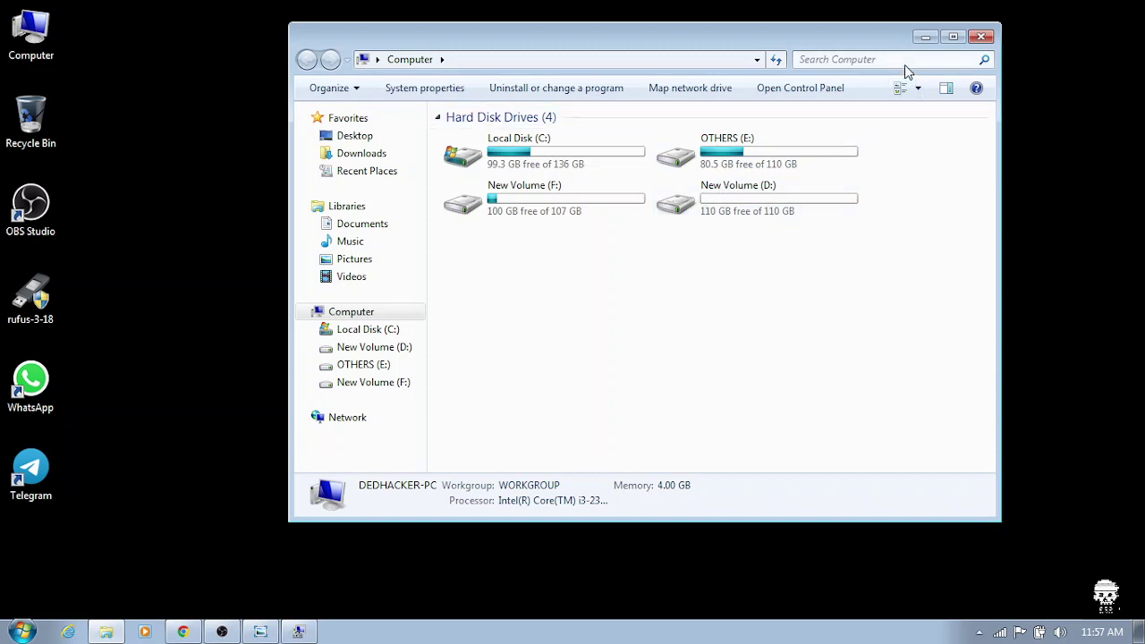
{"action": "left_click", "coordinate": [973, 43]}
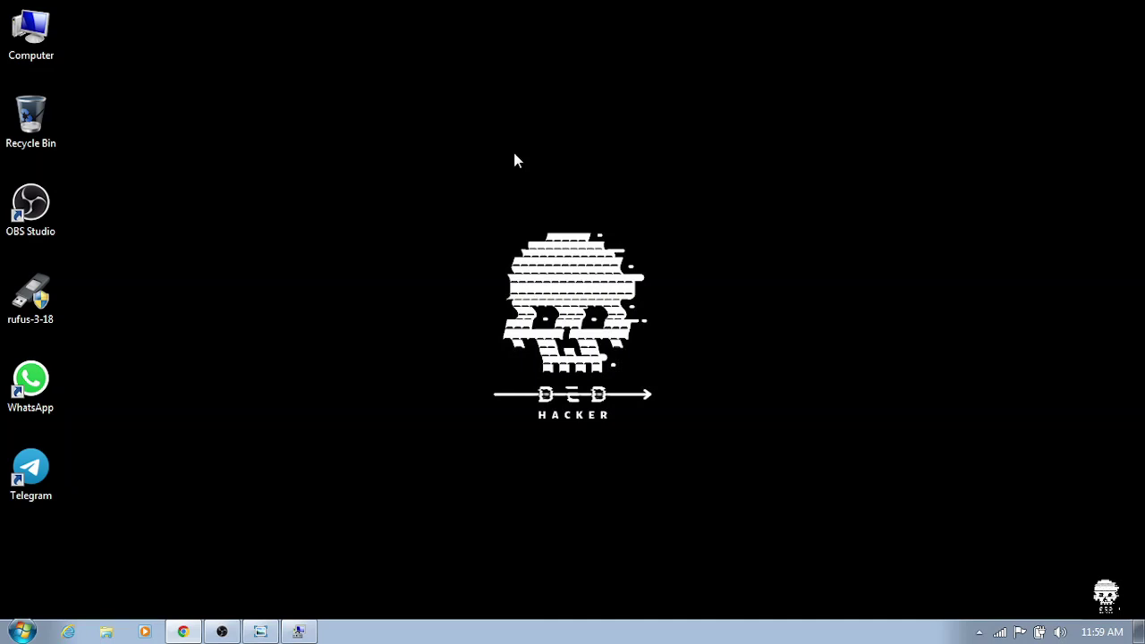
{"action": "left_click_drag", "start_coordinate": [480, 158], "coordinate": [659, 354]}
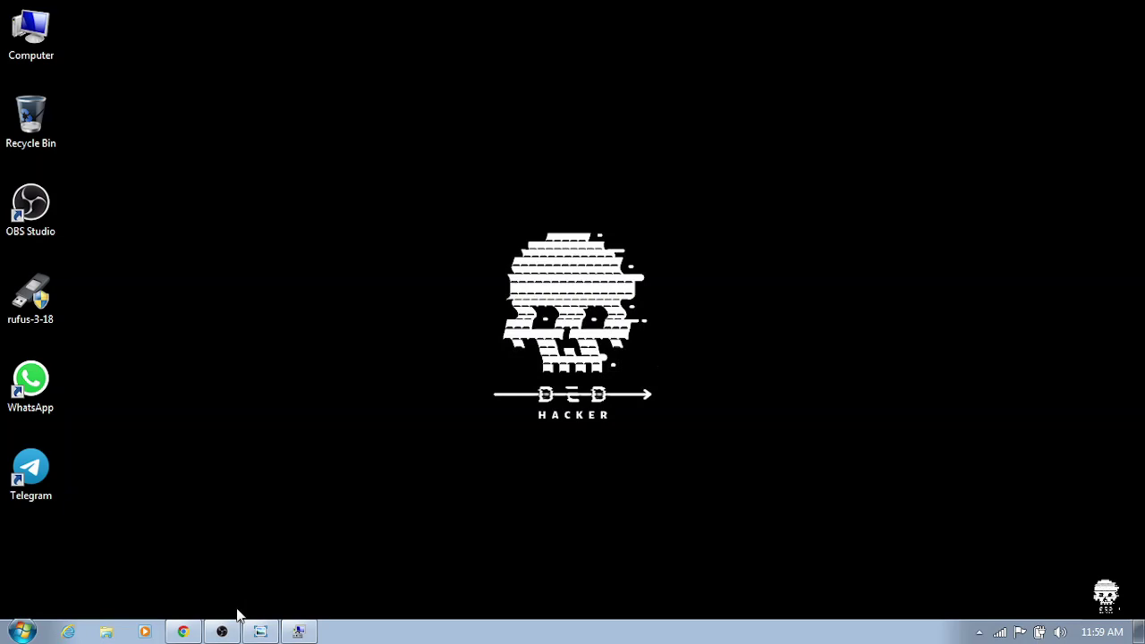
{"action": "left_click", "coordinate": [222, 632]}
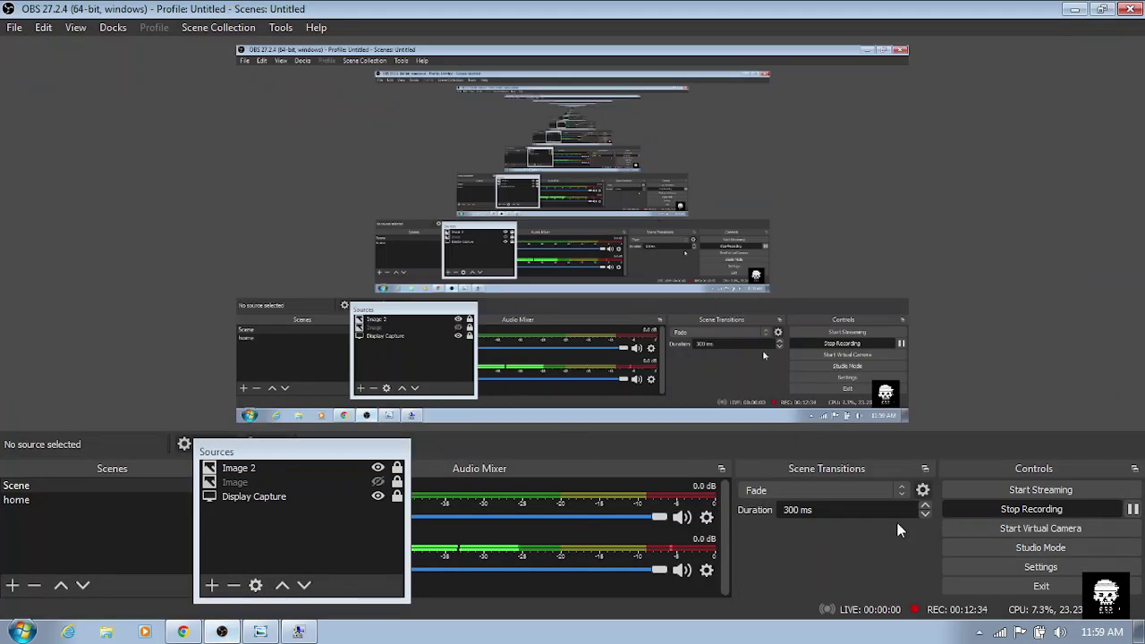